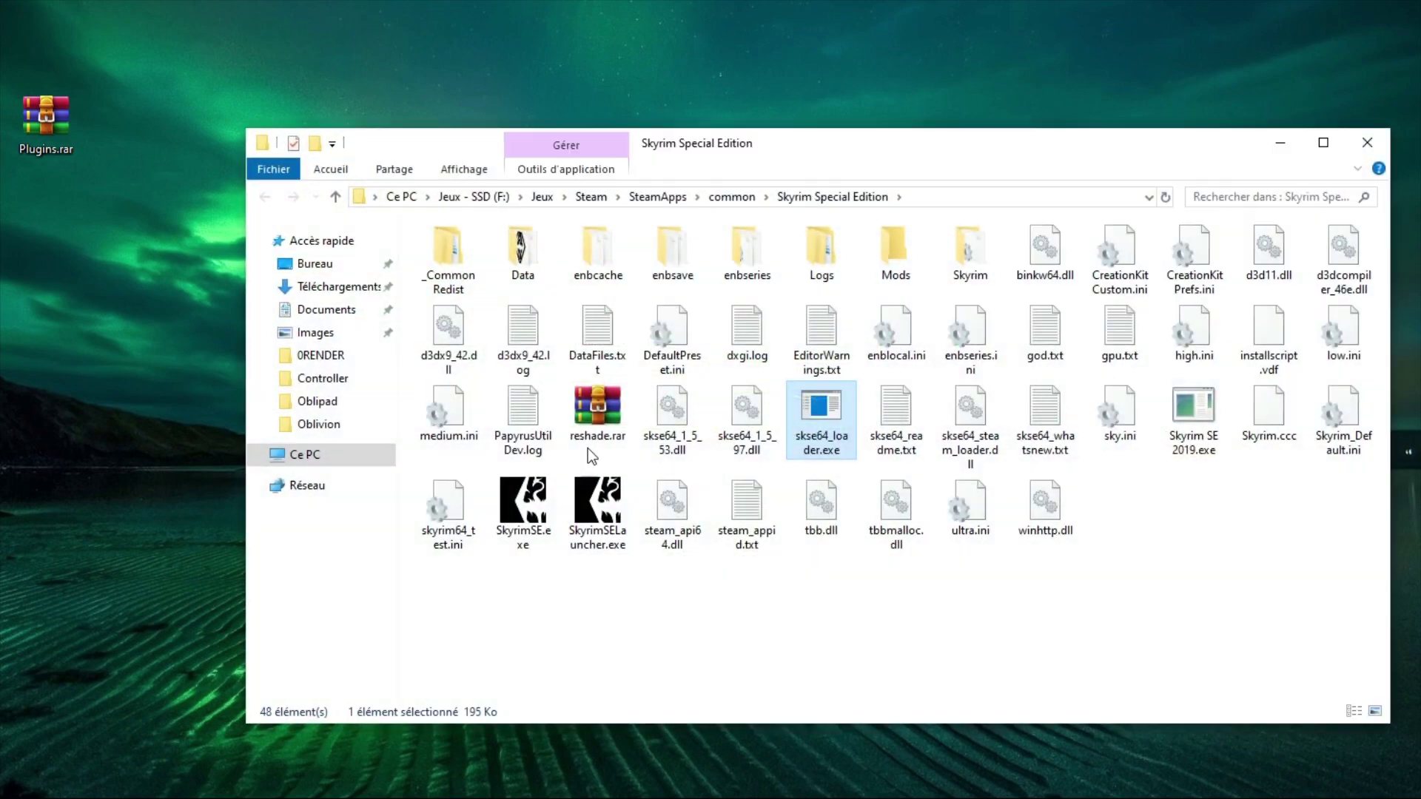
- Open the Data\SKSE\Plugins folder inside the Skyrim Special Edition game directory
double_click(536, 254)
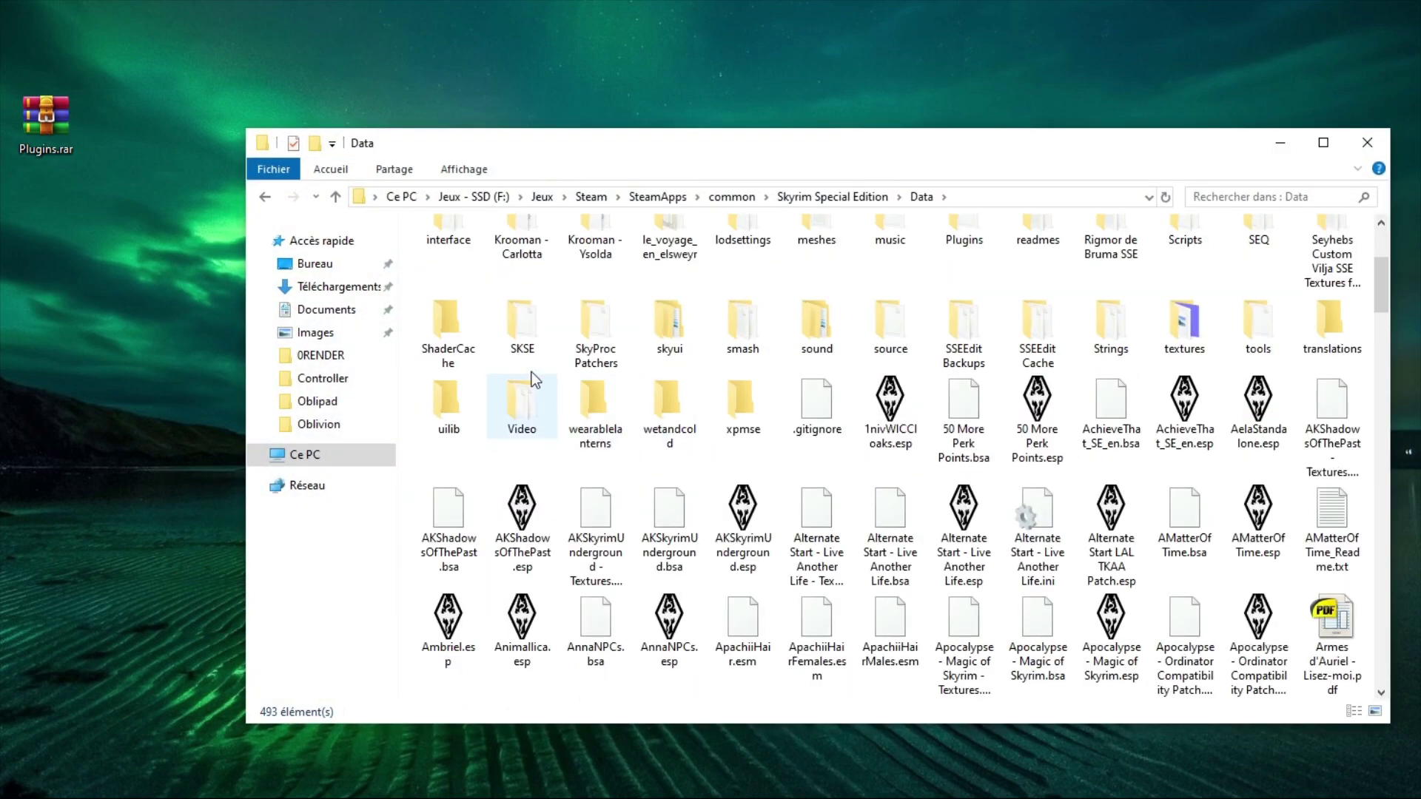
double_click(522, 322)
click(463, 248)
double_click(464, 244)
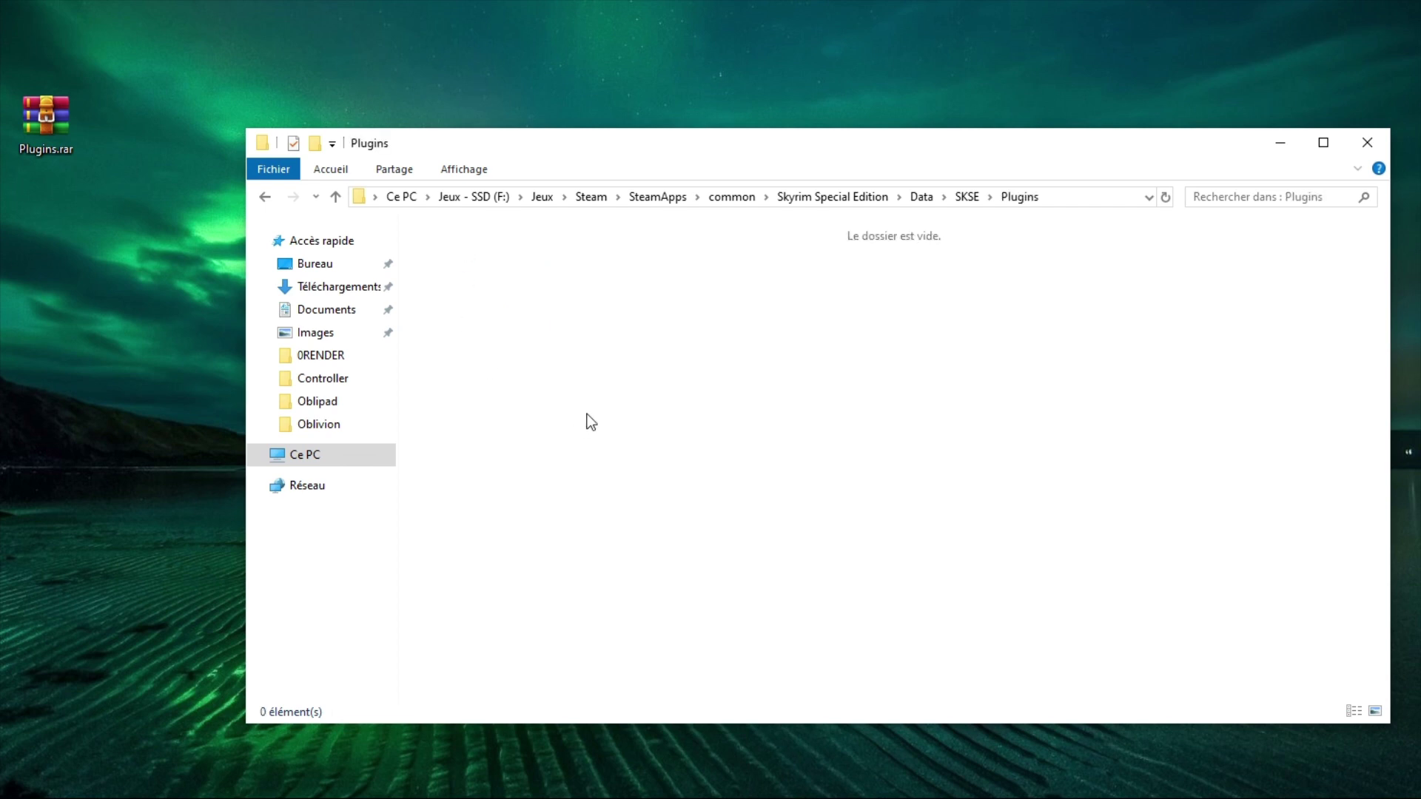
- Return to the parent SKSE folder after checking its Plugins folder, and minimize the window
click(264, 195)
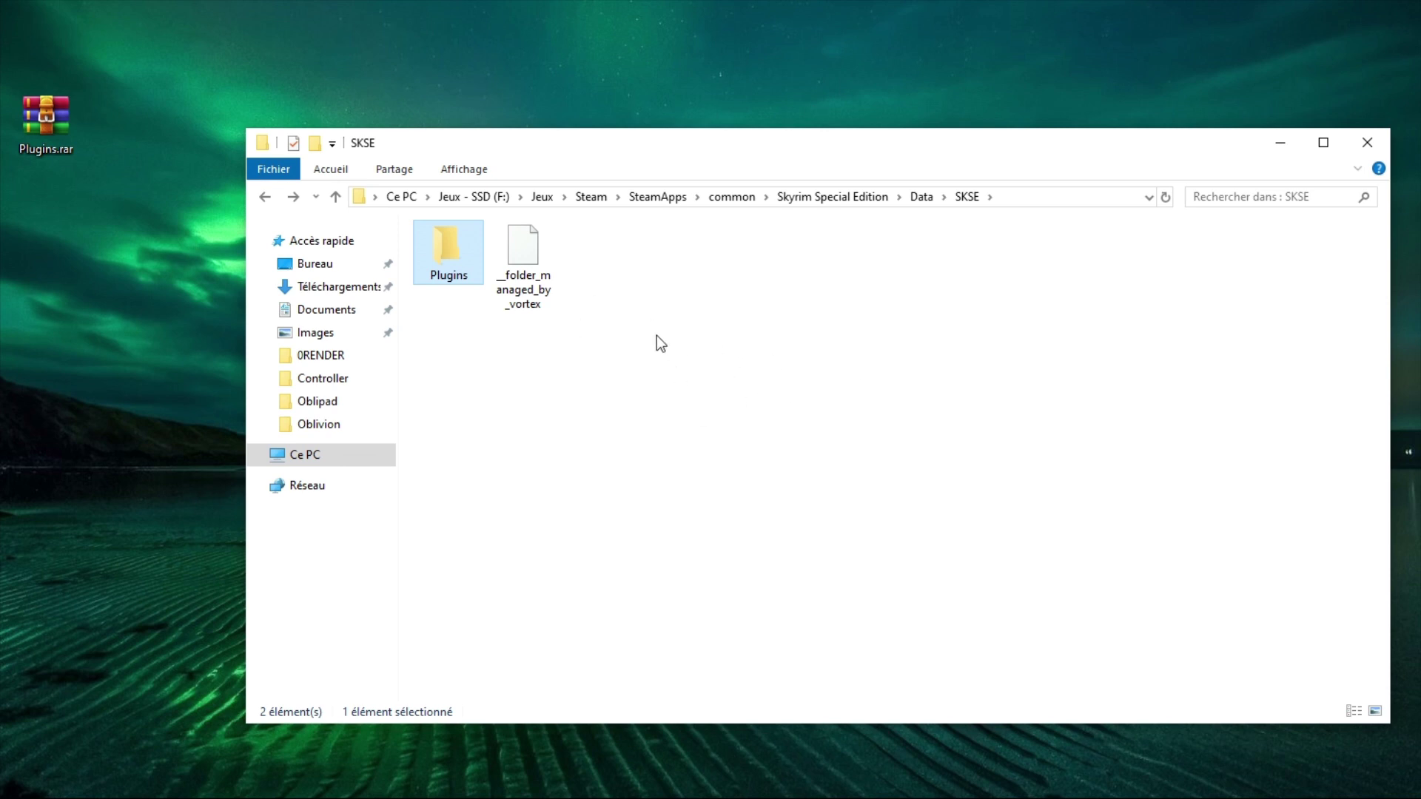
right_click(456, 246)
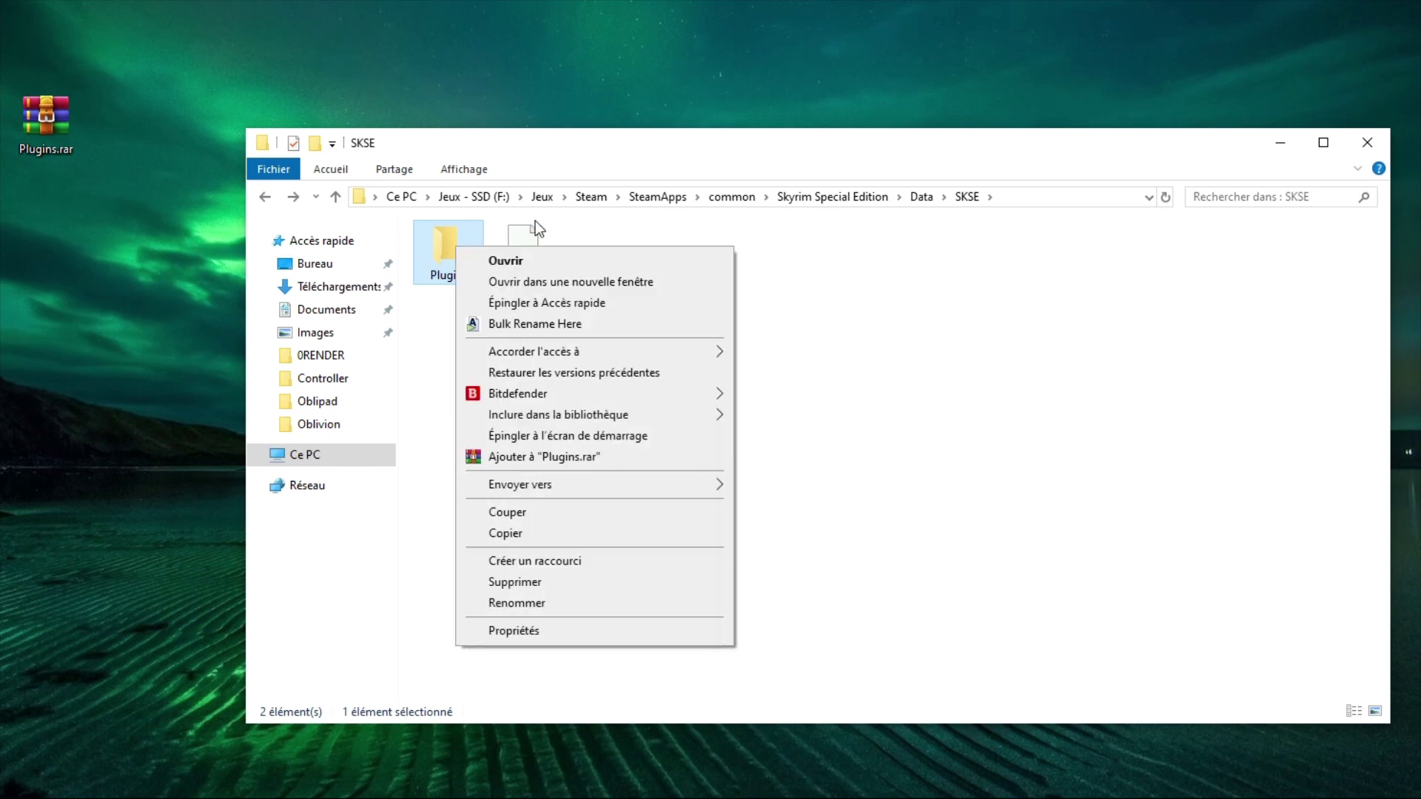
click(1037, 295)
double_click(448, 268)
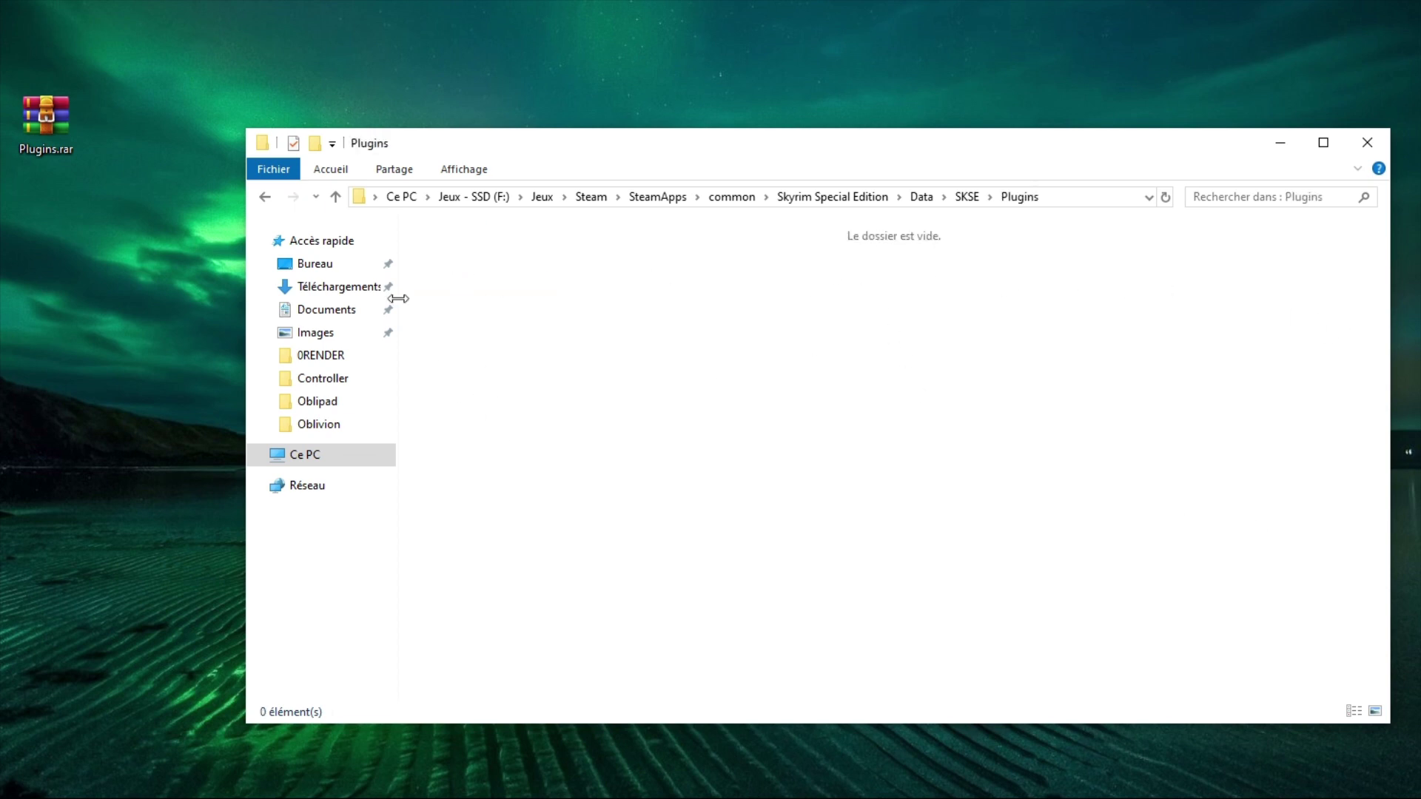
click(335, 196)
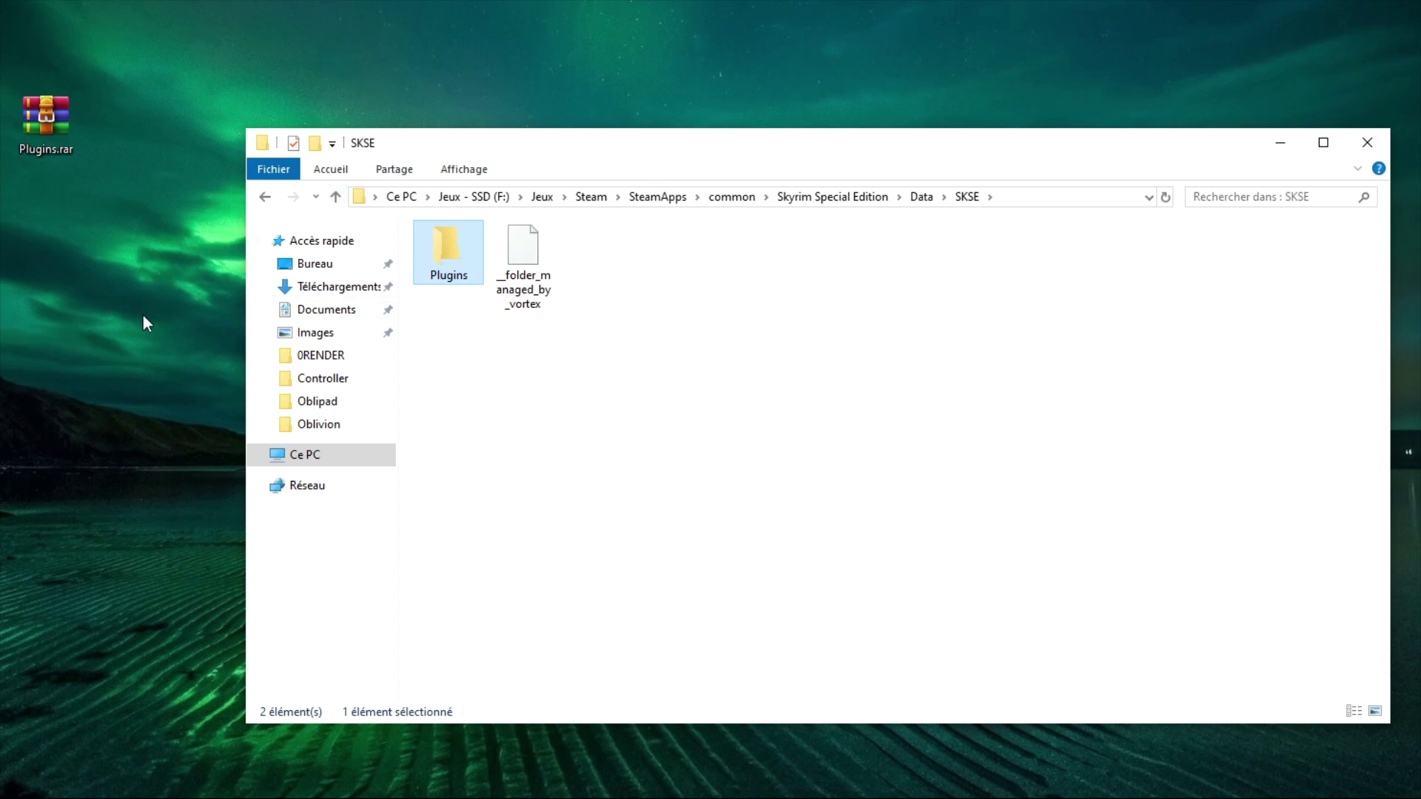
click(1282, 146)
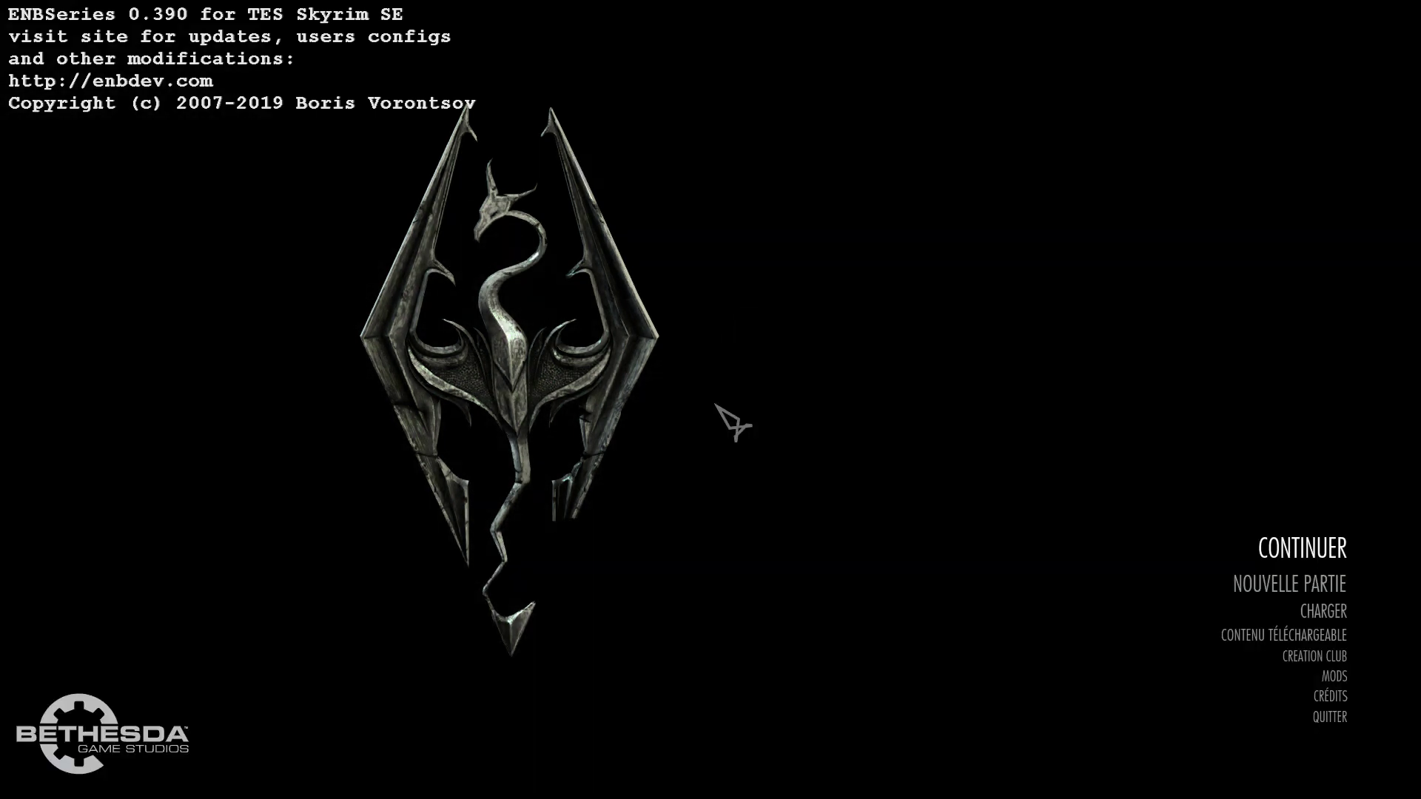
- Quit Skyrim from its main menu and confirm the return to the desktop
key(Down)
key(Down)
key(Down)
key(Down)
key(Down)
key(Down)
key(Down)
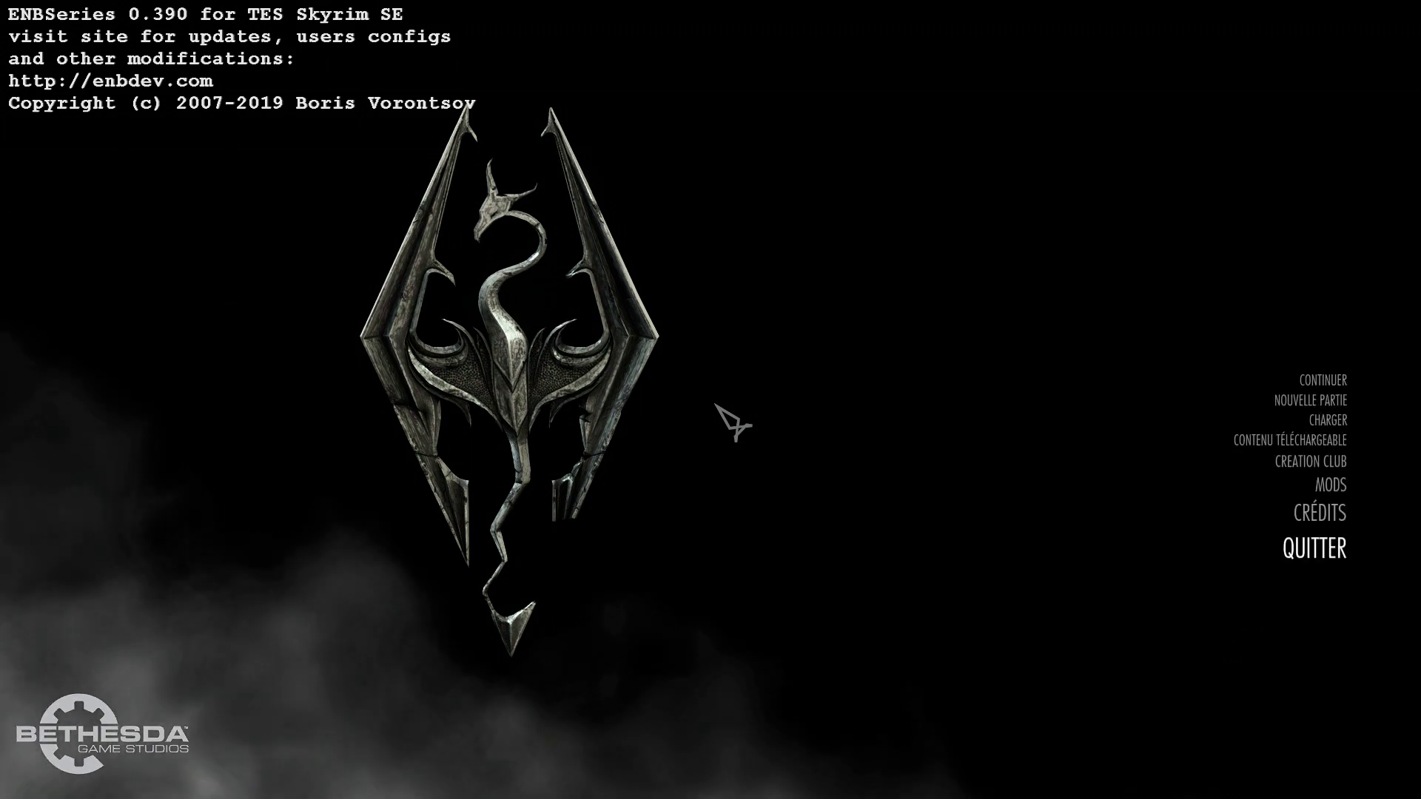
key(Return)
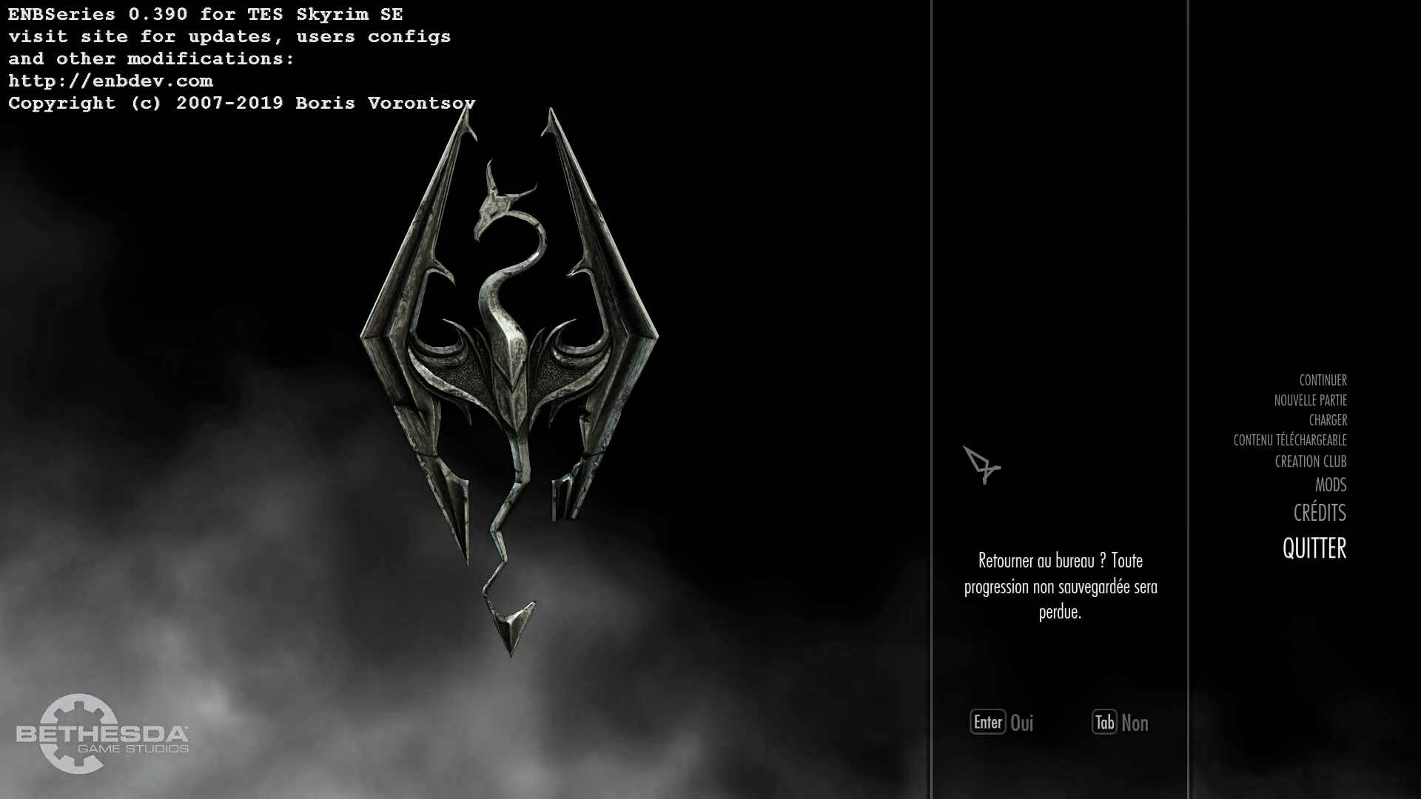
click(1021, 723)
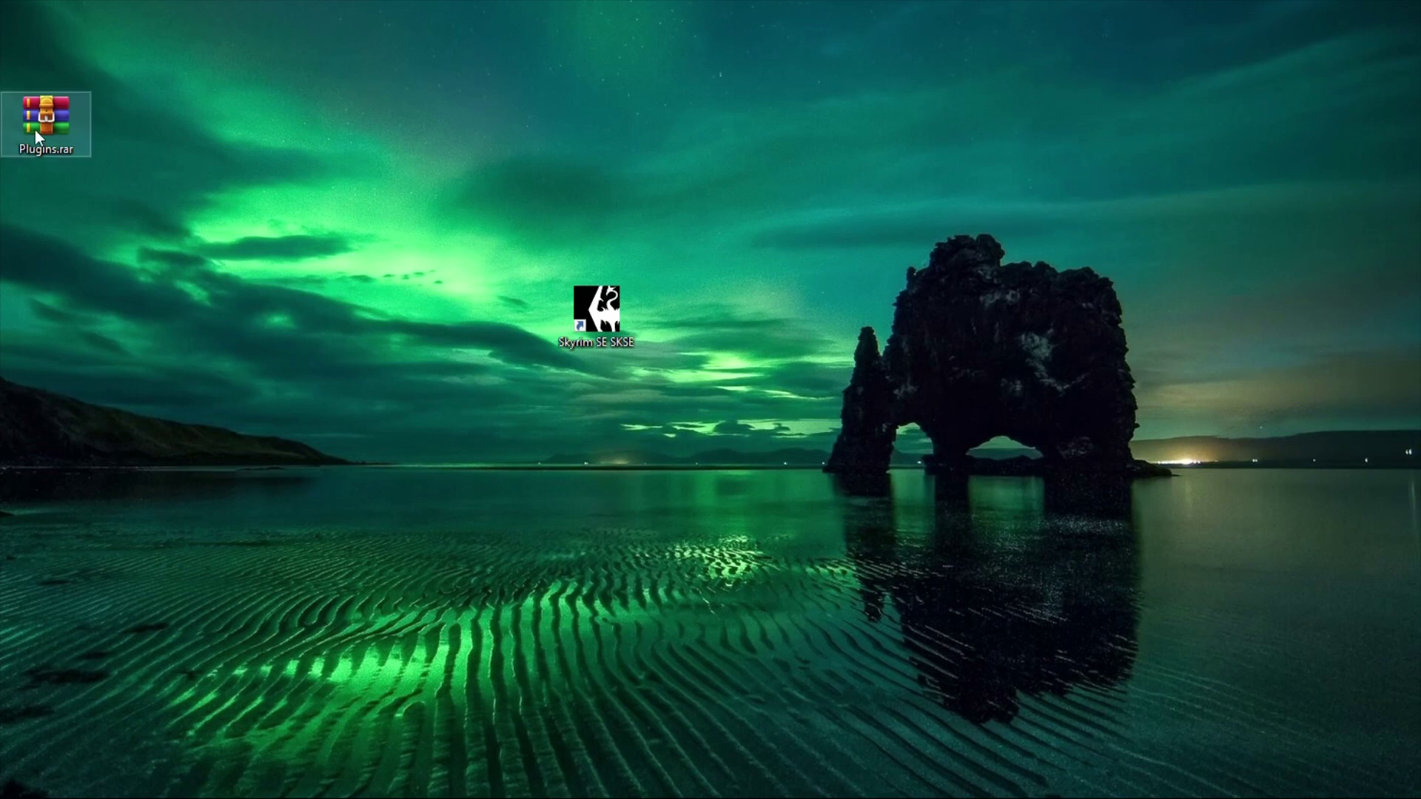
- Move the Plugins.rar archive to a free area of the desktop and place the extracted Plugins folder directly above it
drag(34, 130, 388, 364)
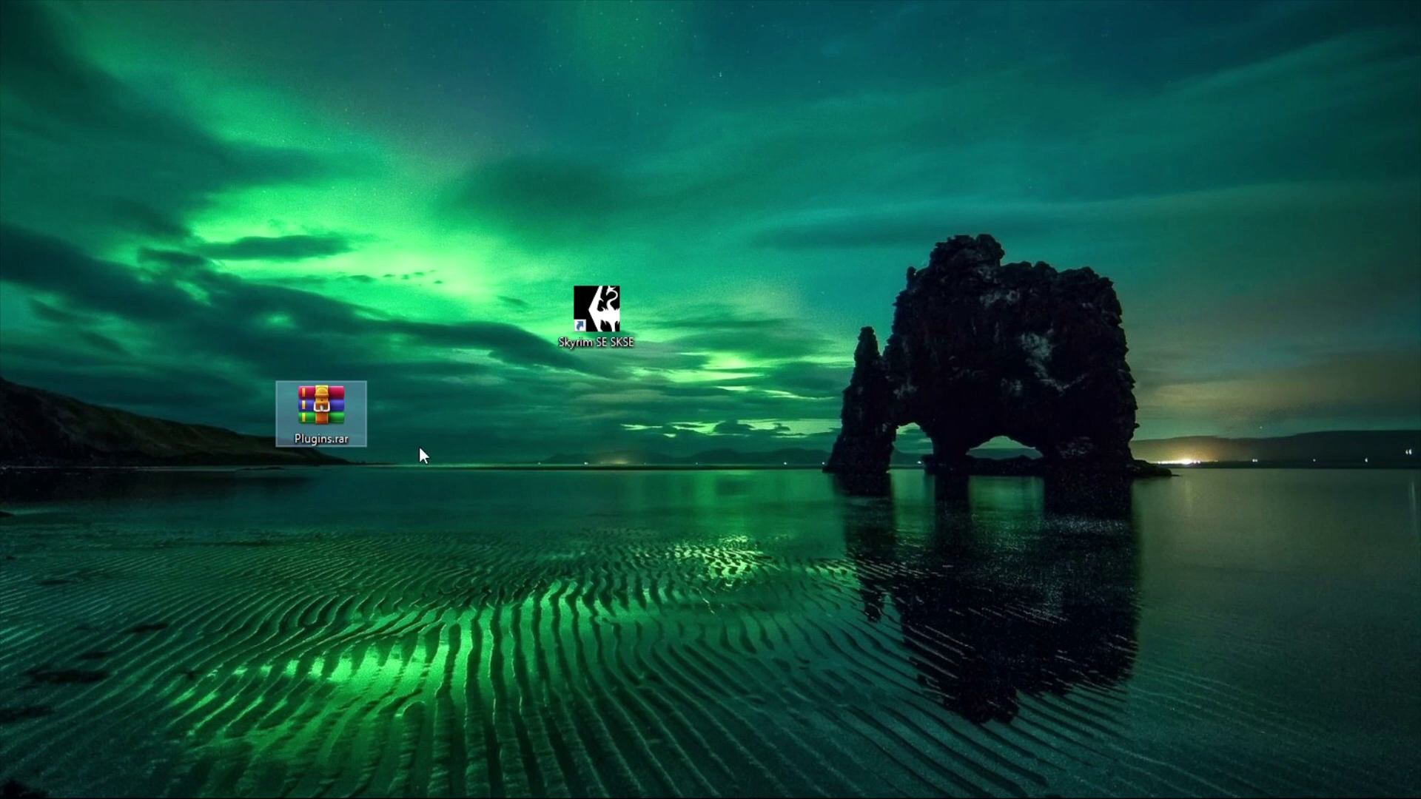
drag(342, 633, 319, 311)
right_click(331, 427)
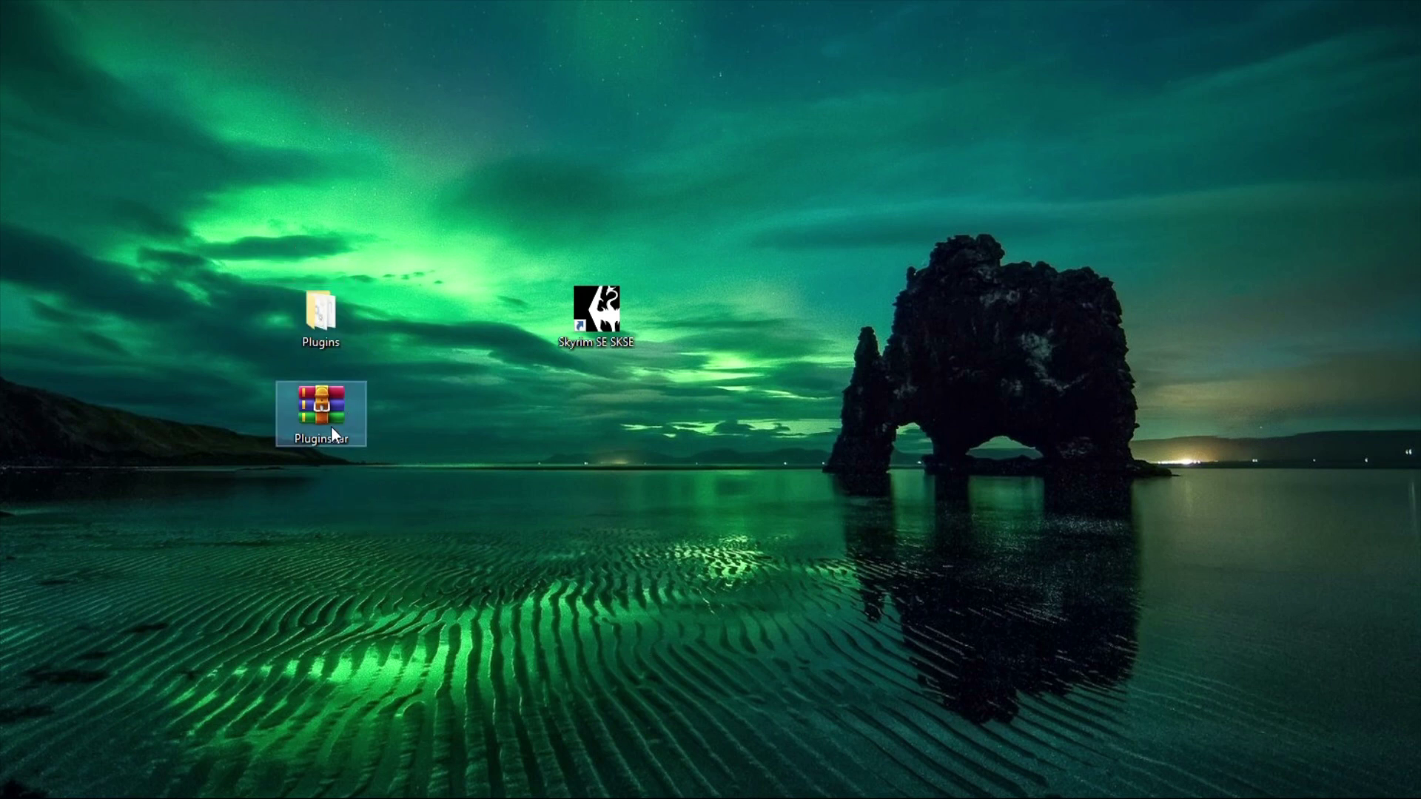
click(702, 422)
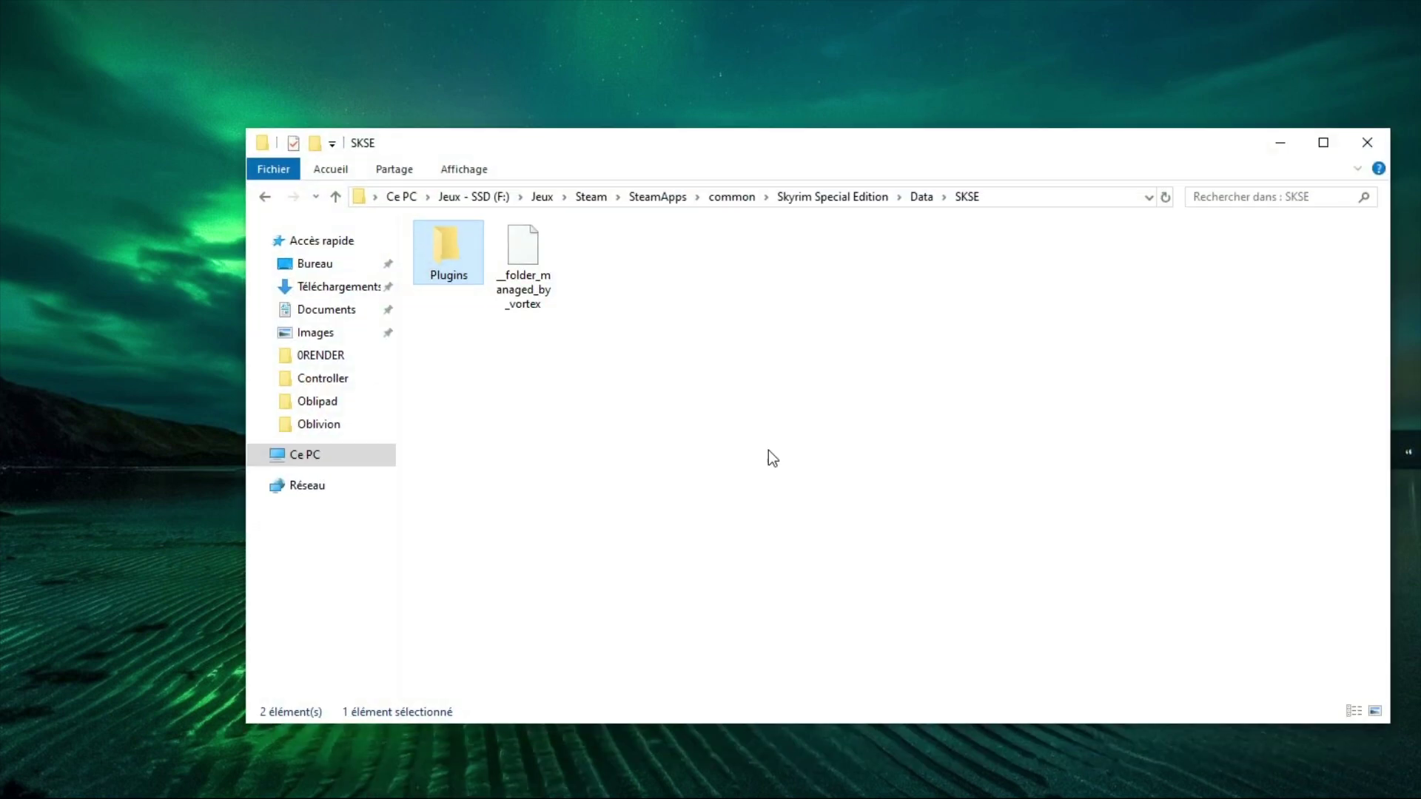
- Open the game's SKSE Plugins folder and the desktop Plugins folder in two windows, keeping part of both visible
drag(651, 144, 722, 242)
double_click(674, 279)
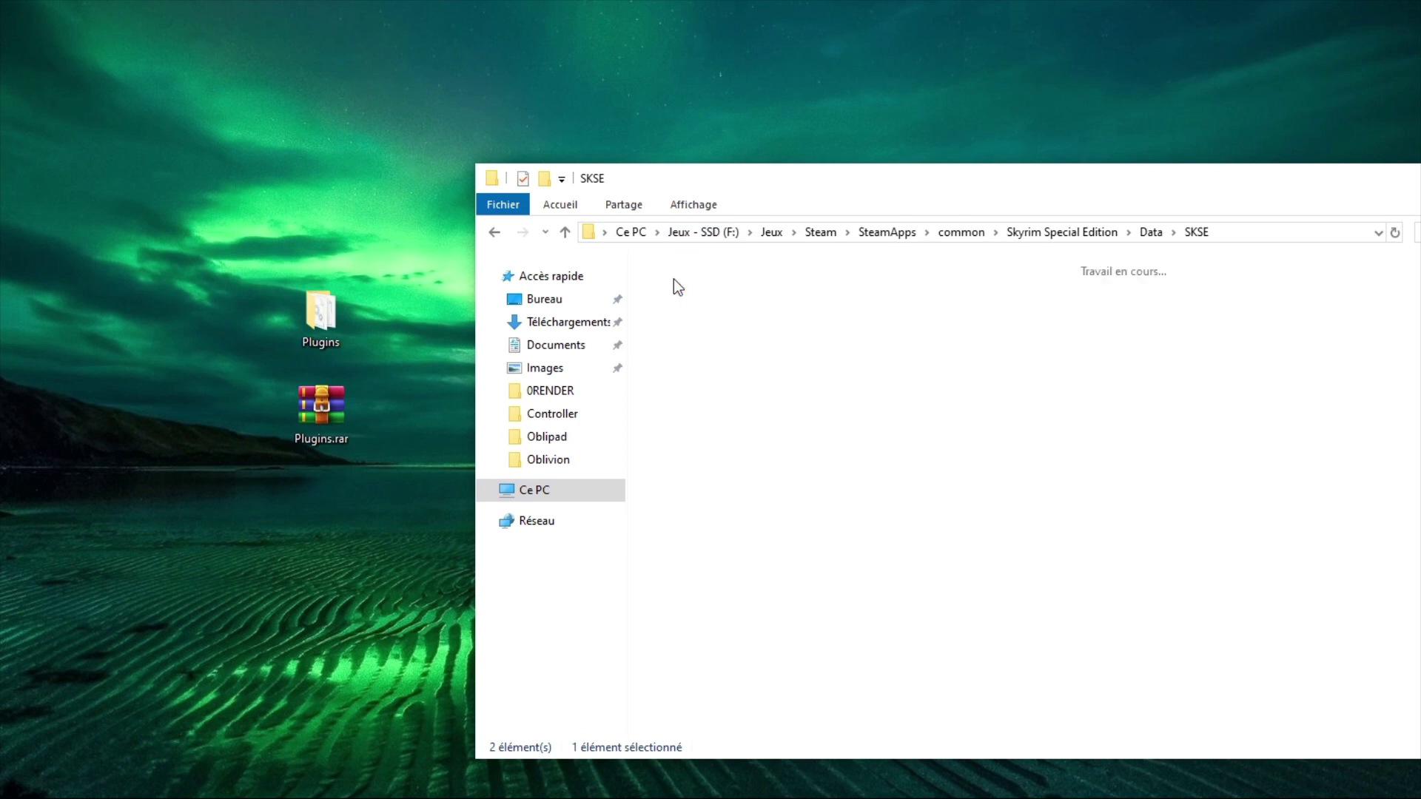
double_click(318, 333)
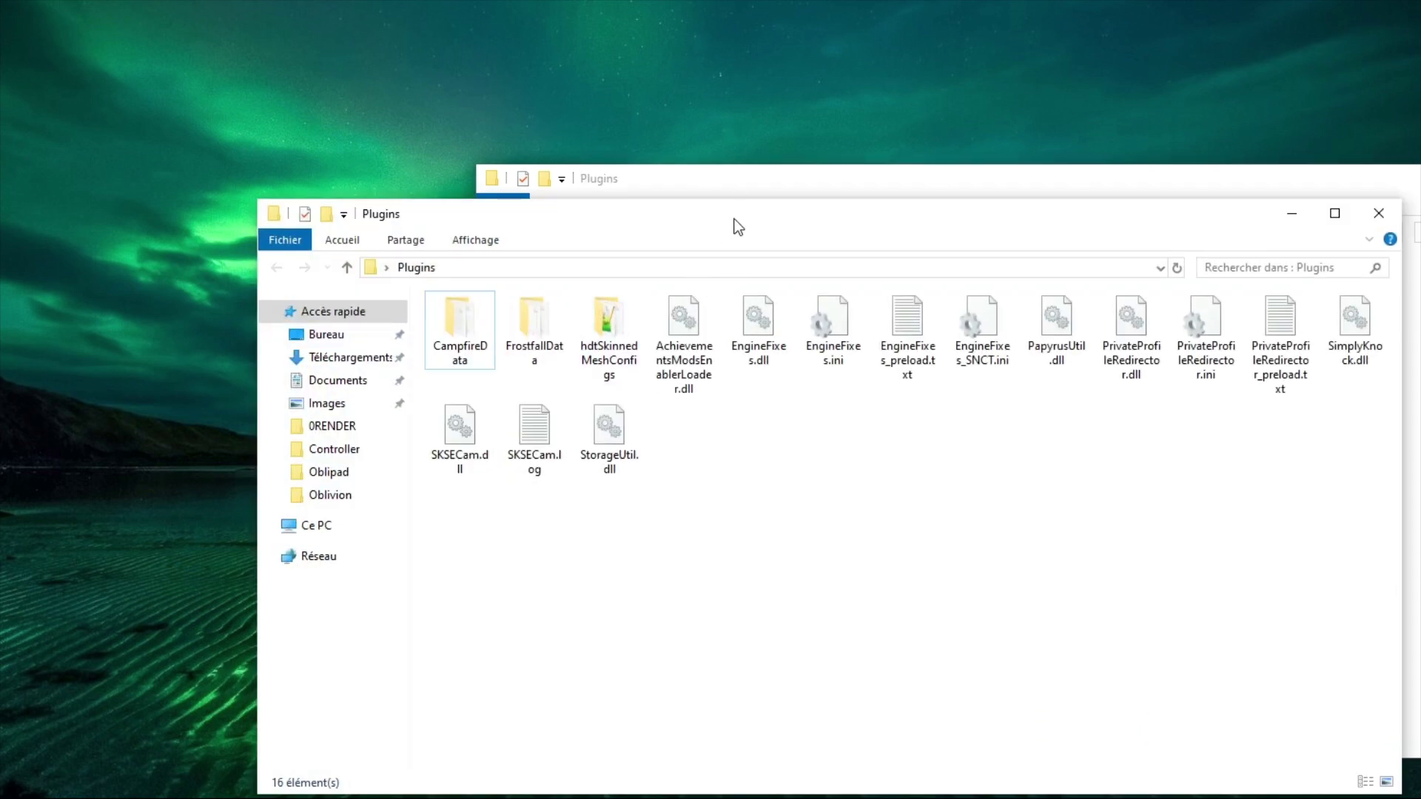
drag(738, 227, 525, 281)
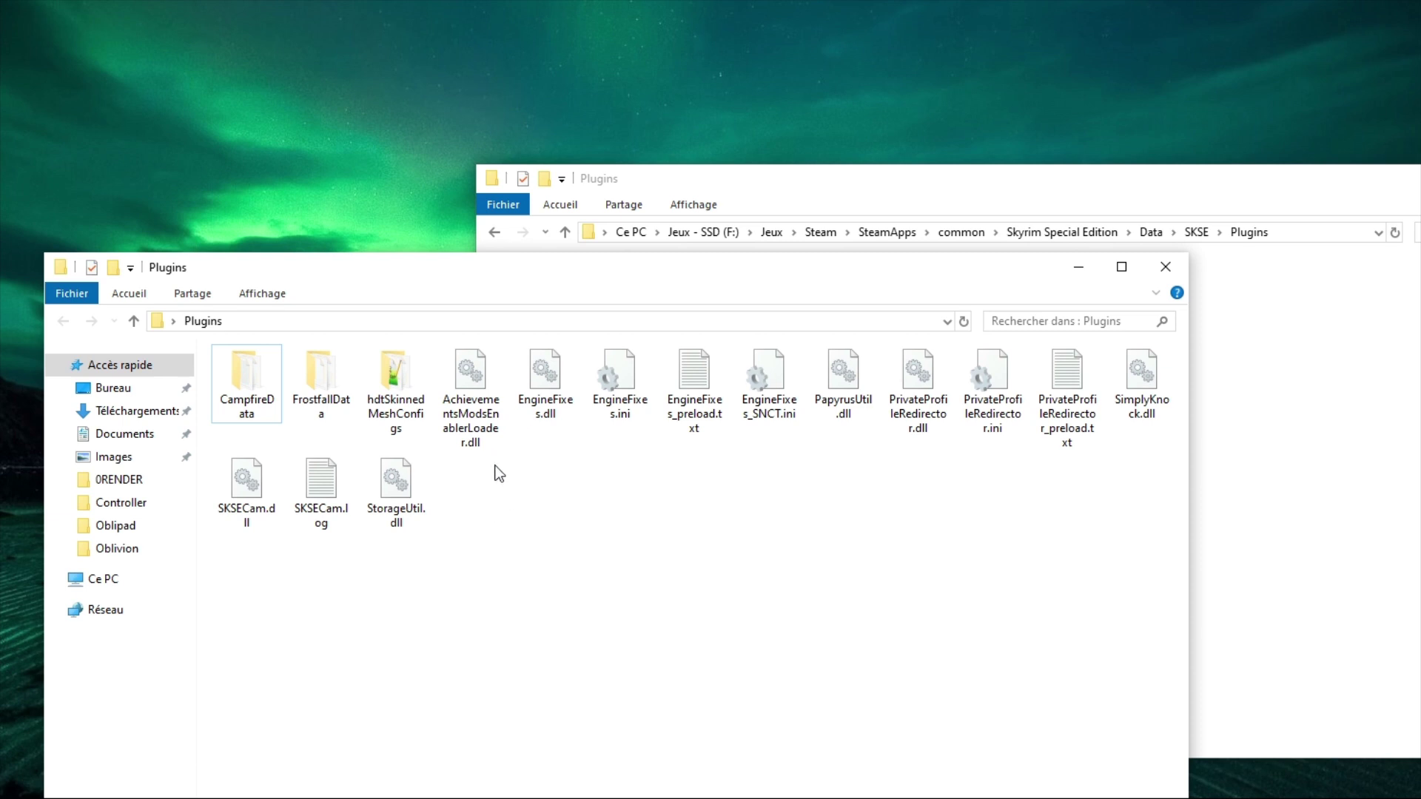
- Check inside the FrostfallData folder, and copy that folder from the desktop Plugins folder into the game's SKSE Plugins folder
click(340, 396)
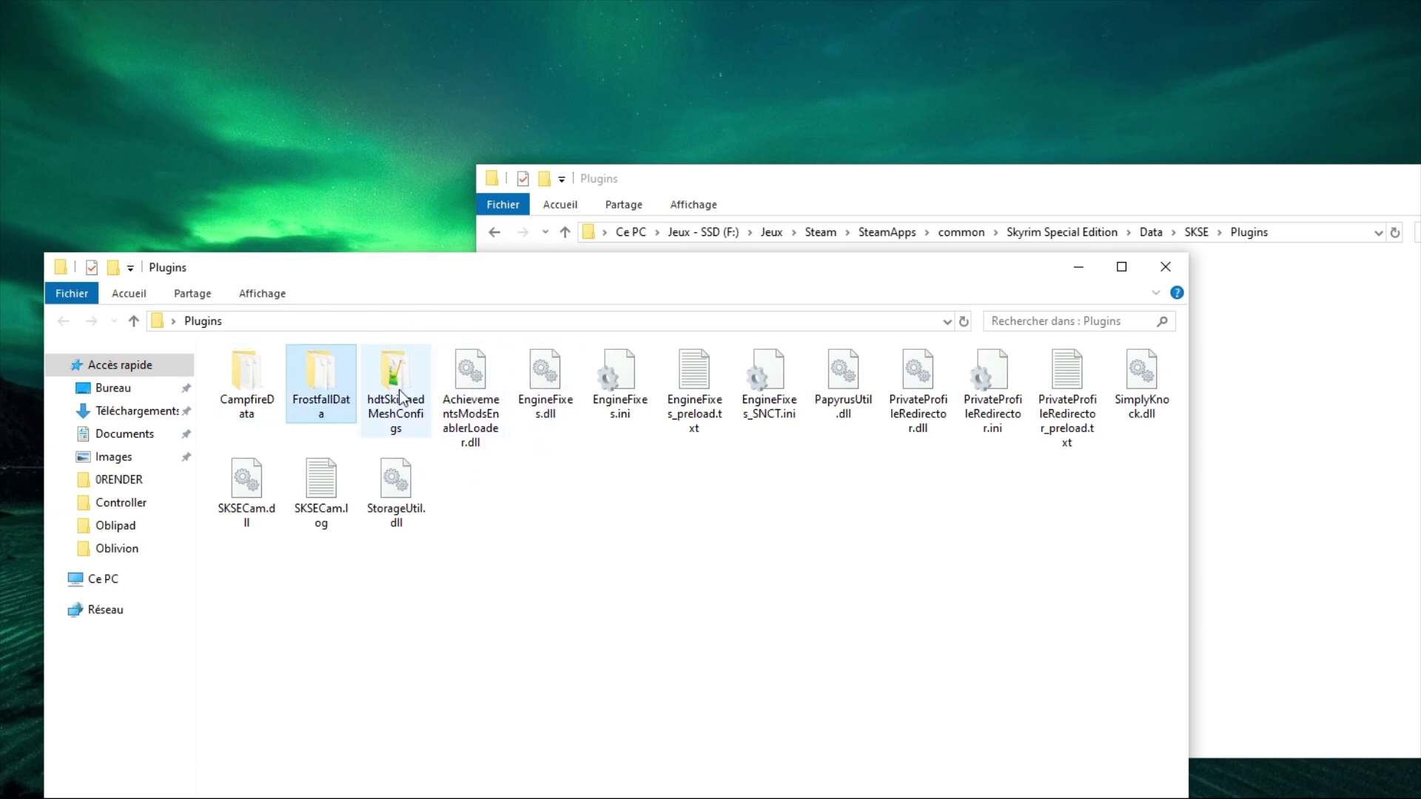
double_click(341, 371)
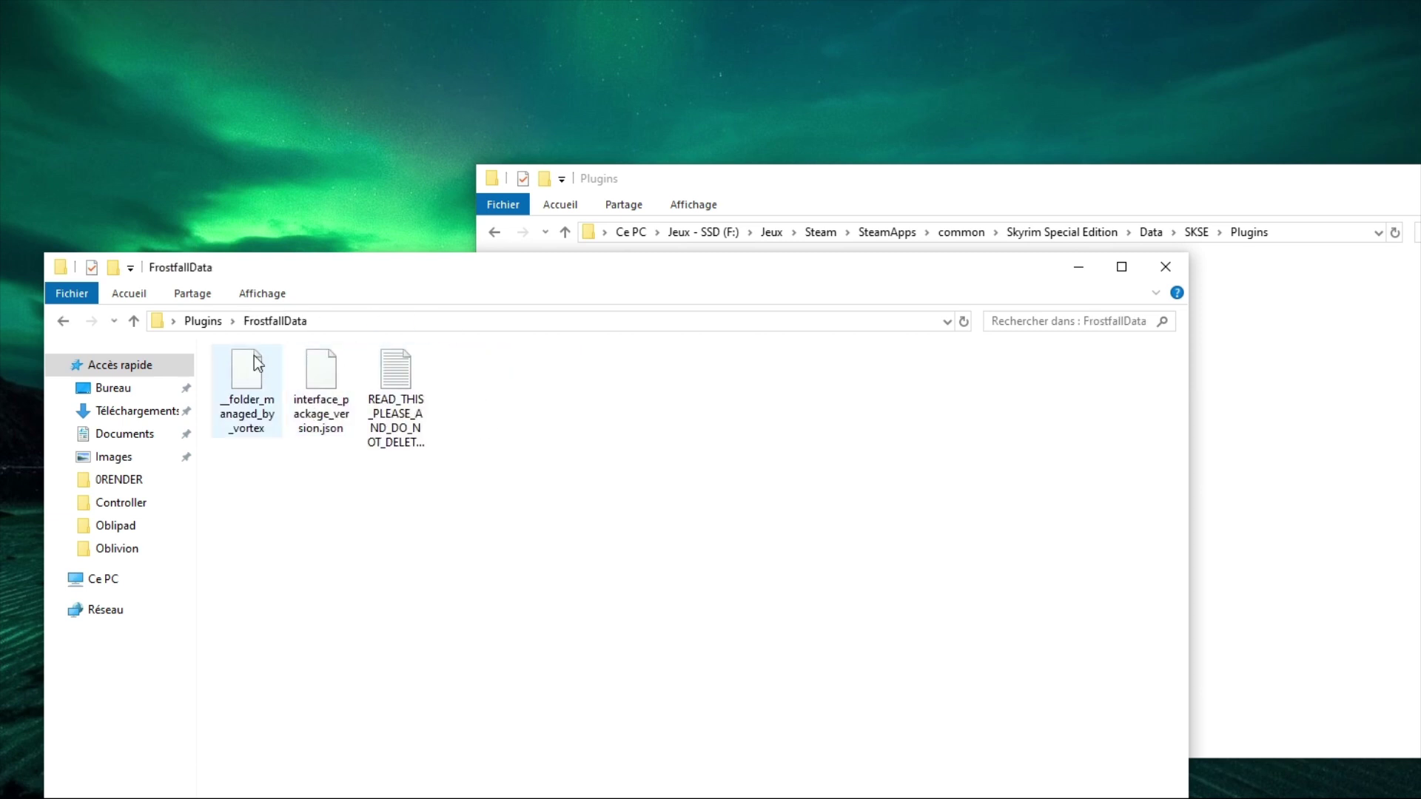
click(135, 320)
drag(313, 363, 1338, 406)
click(1378, 436)
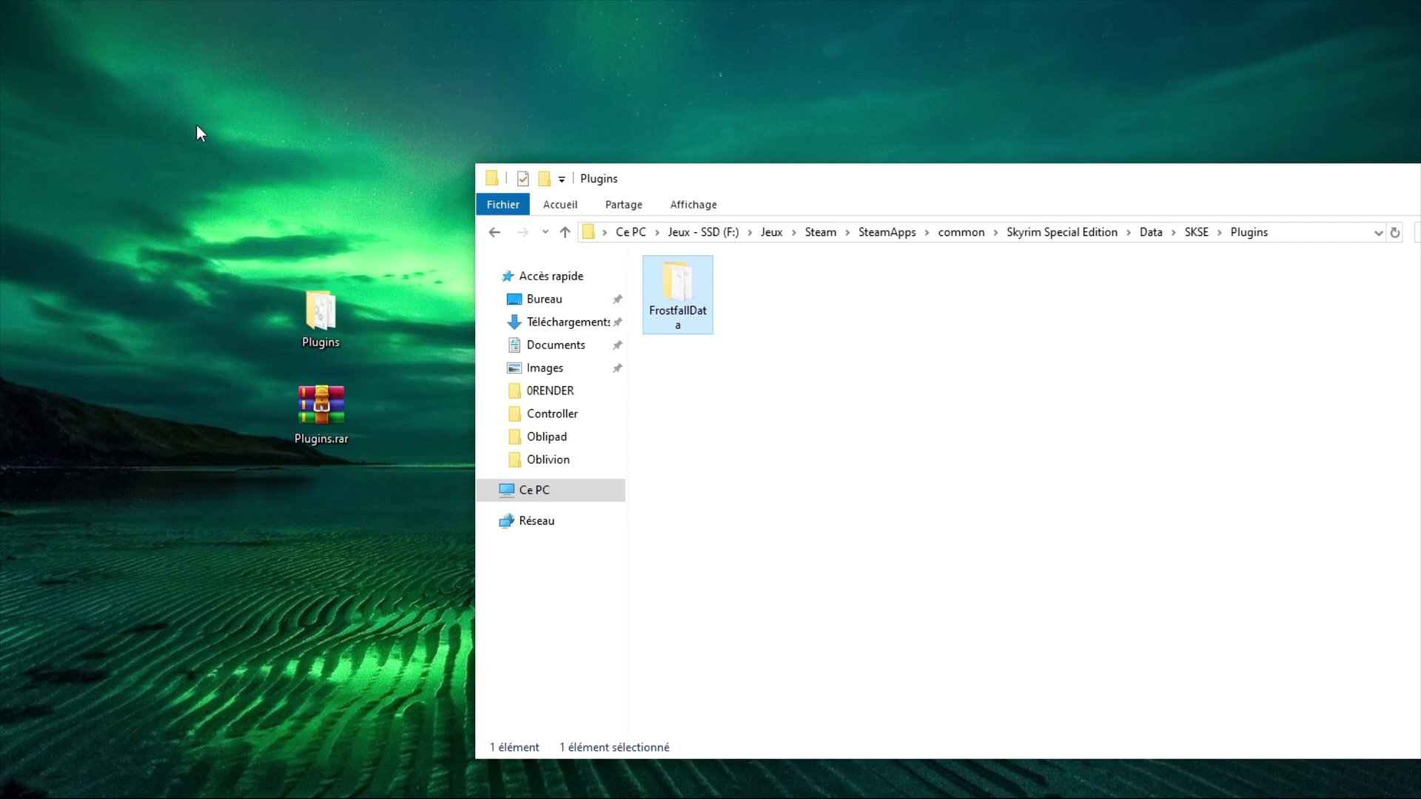
- Rearrange the SKSE Plugins window and move the Skyrim SE SKSE shortcut near the desktop Plugins folder so it stays accessible
drag(850, 199, 1058, 158)
drag(624, 286, 250, 204)
click(1021, 130)
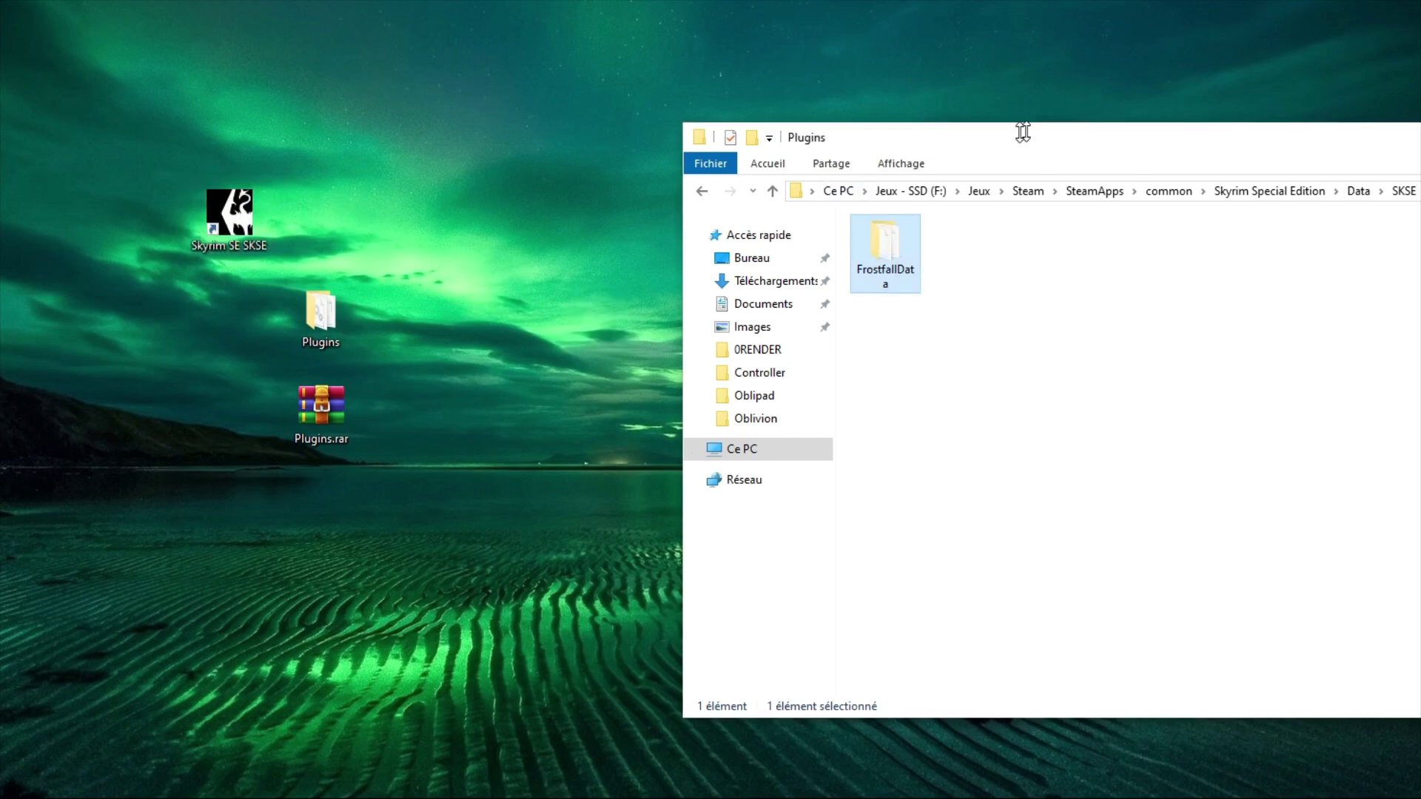
drag(931, 145, 901, 148)
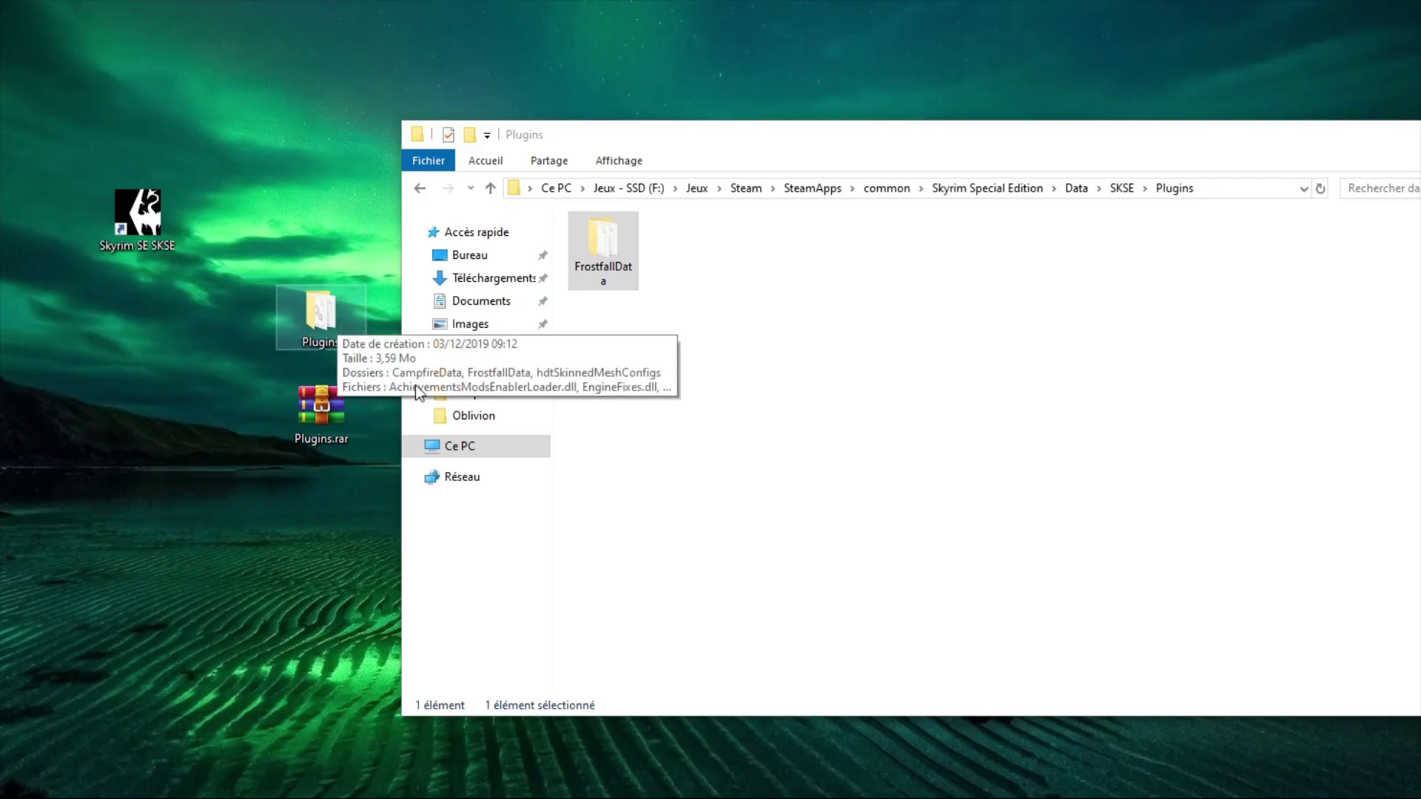
- Reopen the desktop Plugins folder and copy its CampfireData folder into the game's SKSE Plugins folder
key(alt+Tab)
double_click(320, 315)
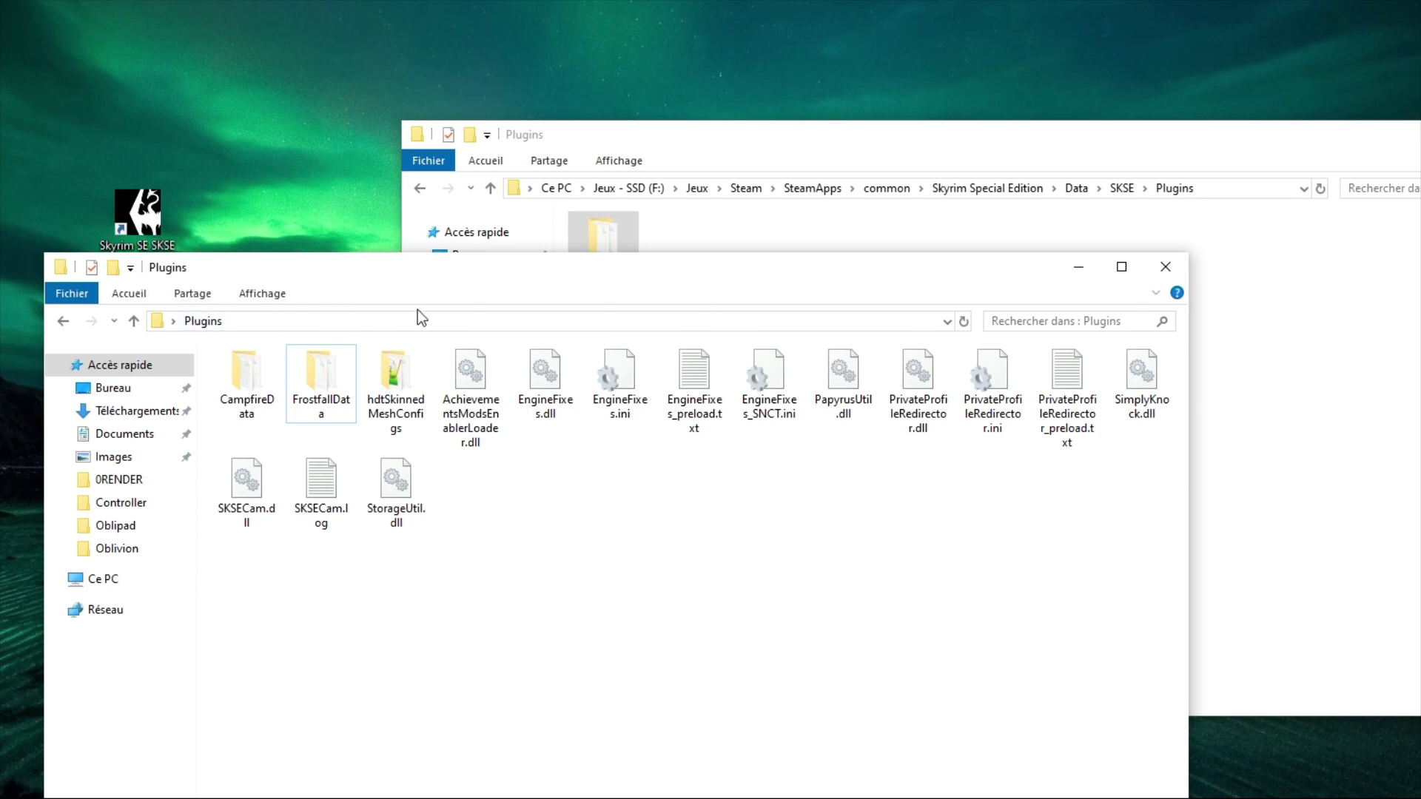
drag(522, 290, 364, 271)
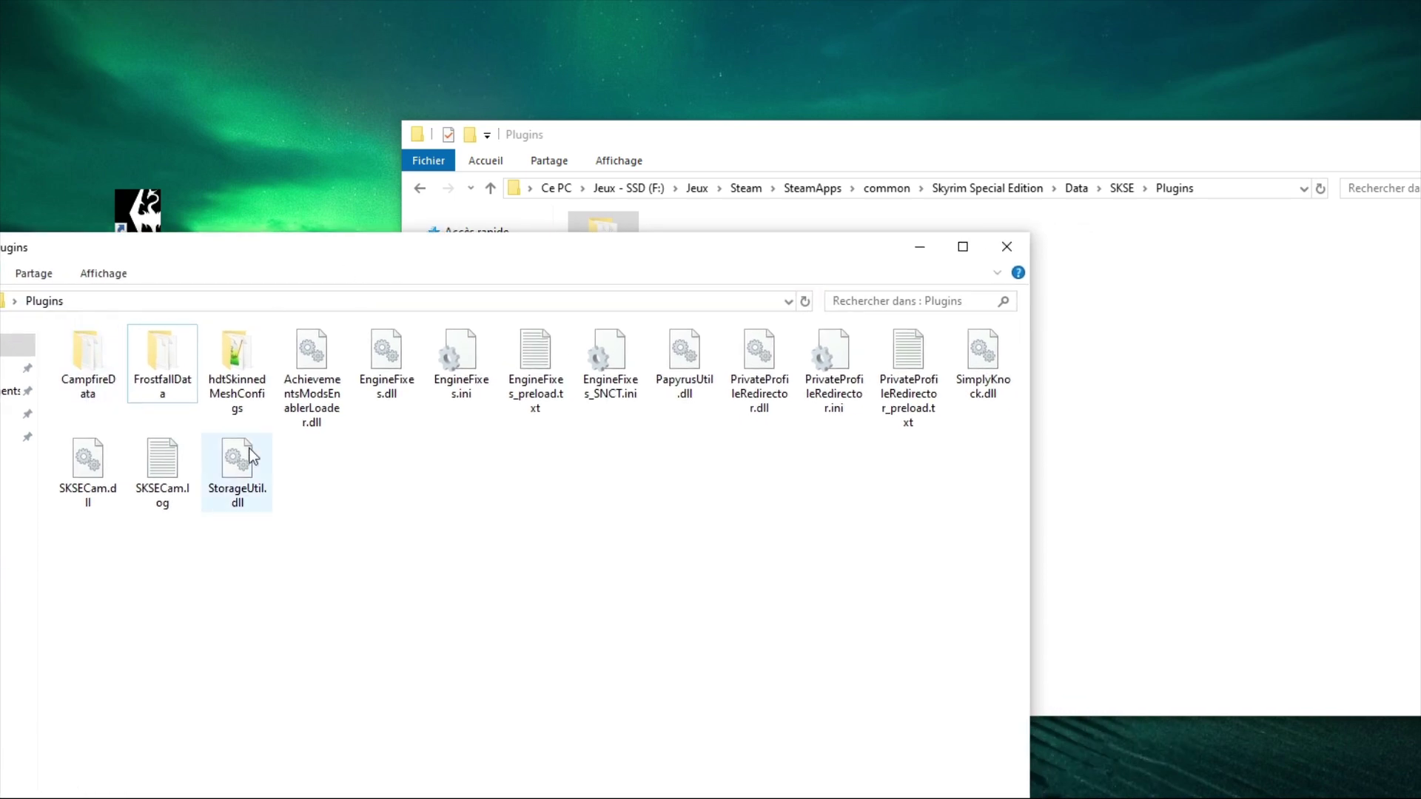
click(95, 351)
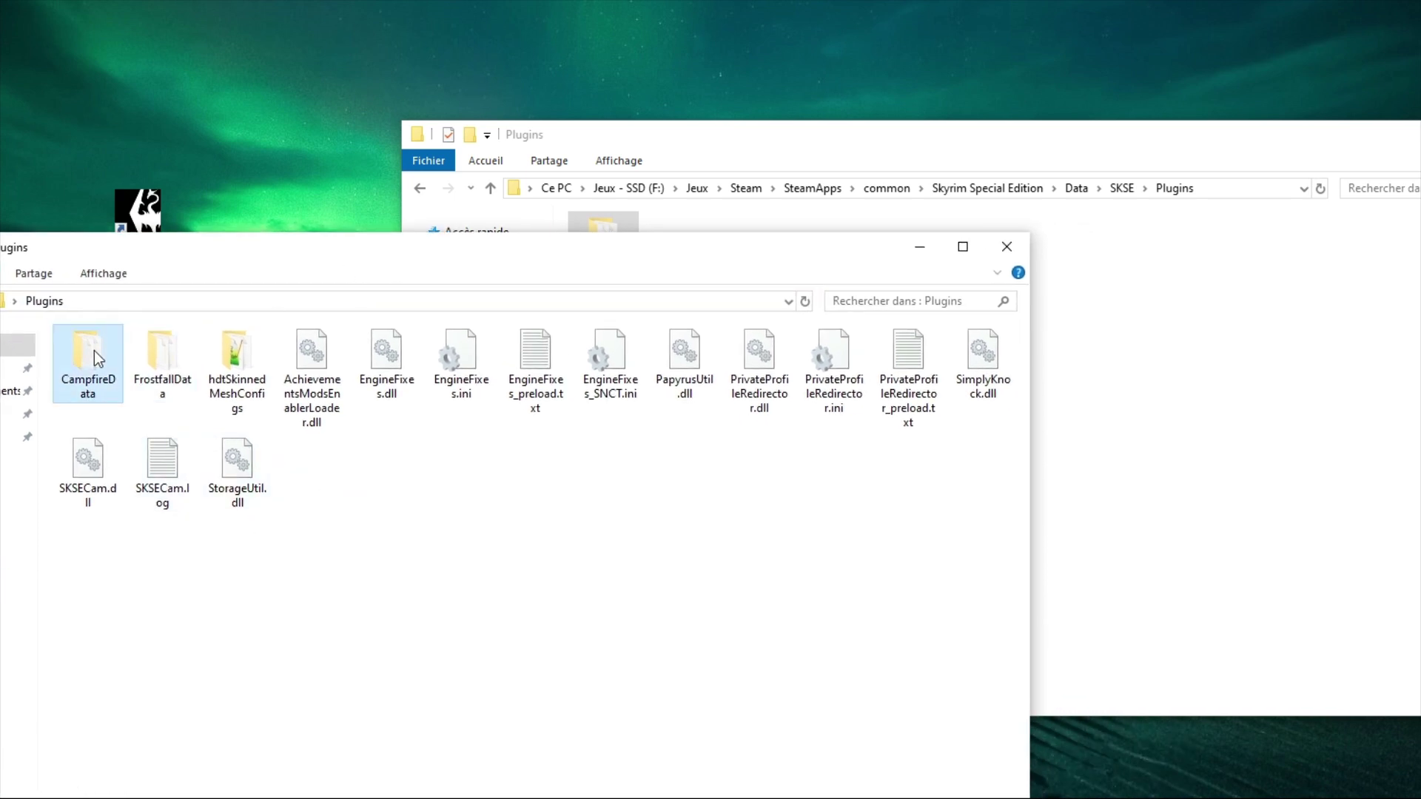
drag(91, 354, 1301, 472)
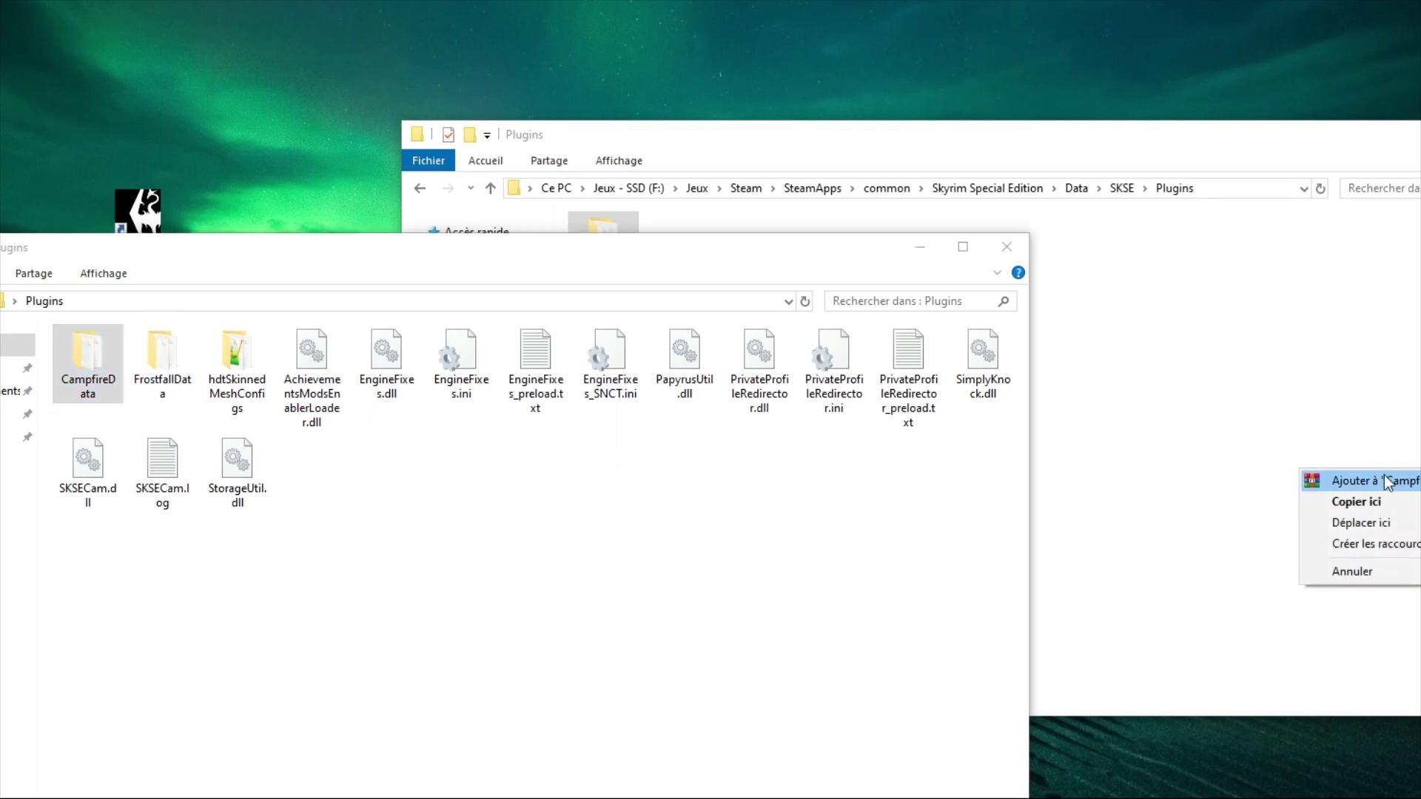
click(1372, 505)
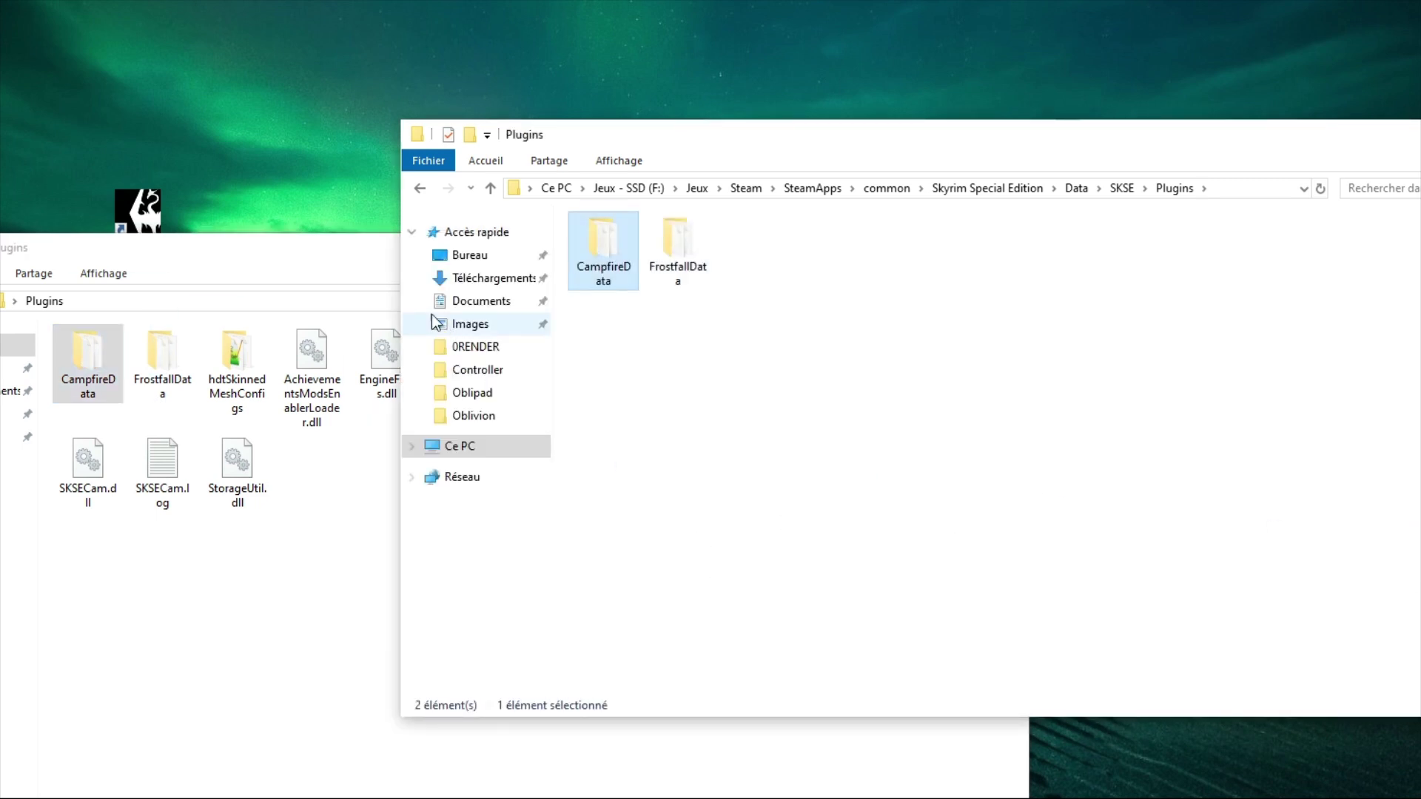
- Test the game by launching it from the Skyrim SE SKSE shortcut, and exit back to the folder windows
click(316, 252)
drag(317, 252, 626, 228)
double_click(154, 215)
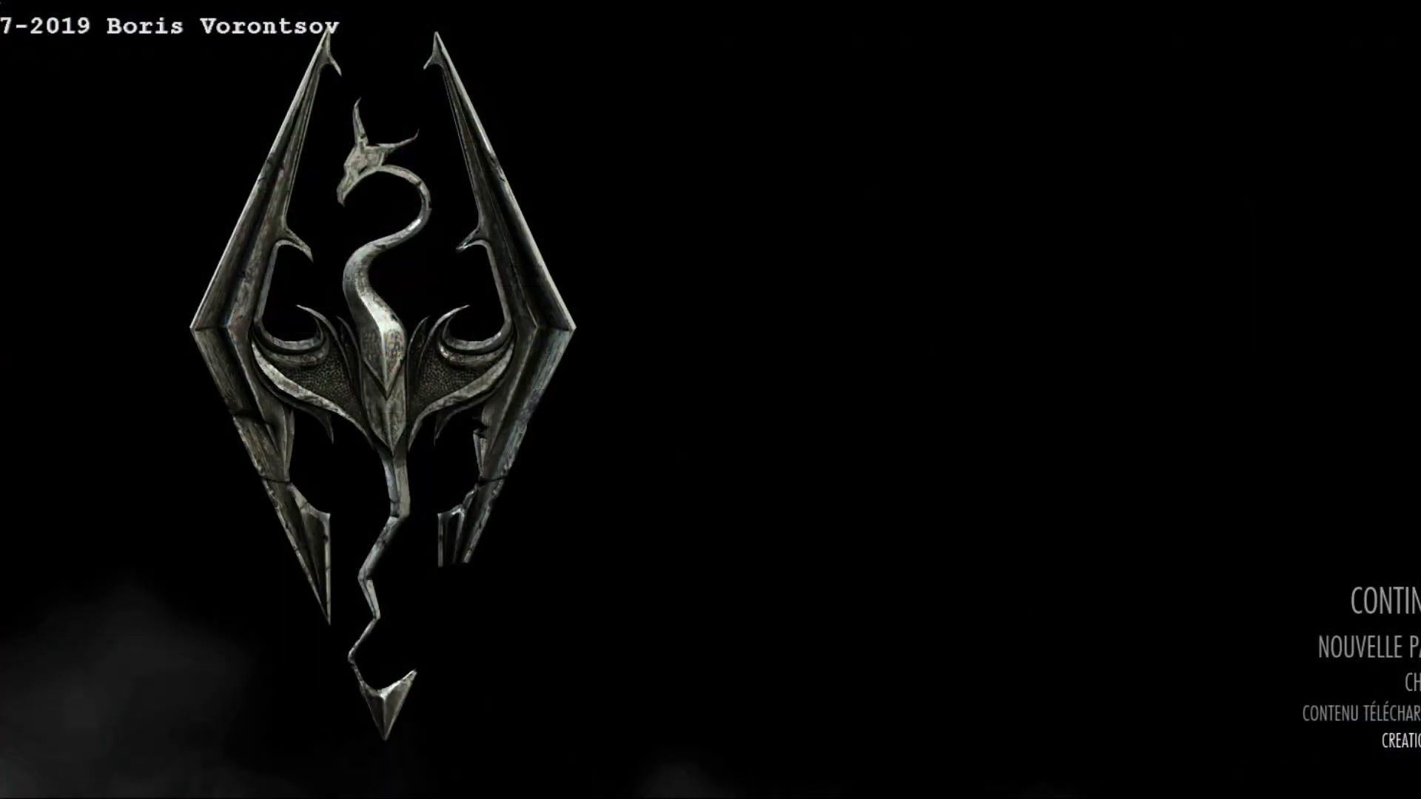
key(Escape)
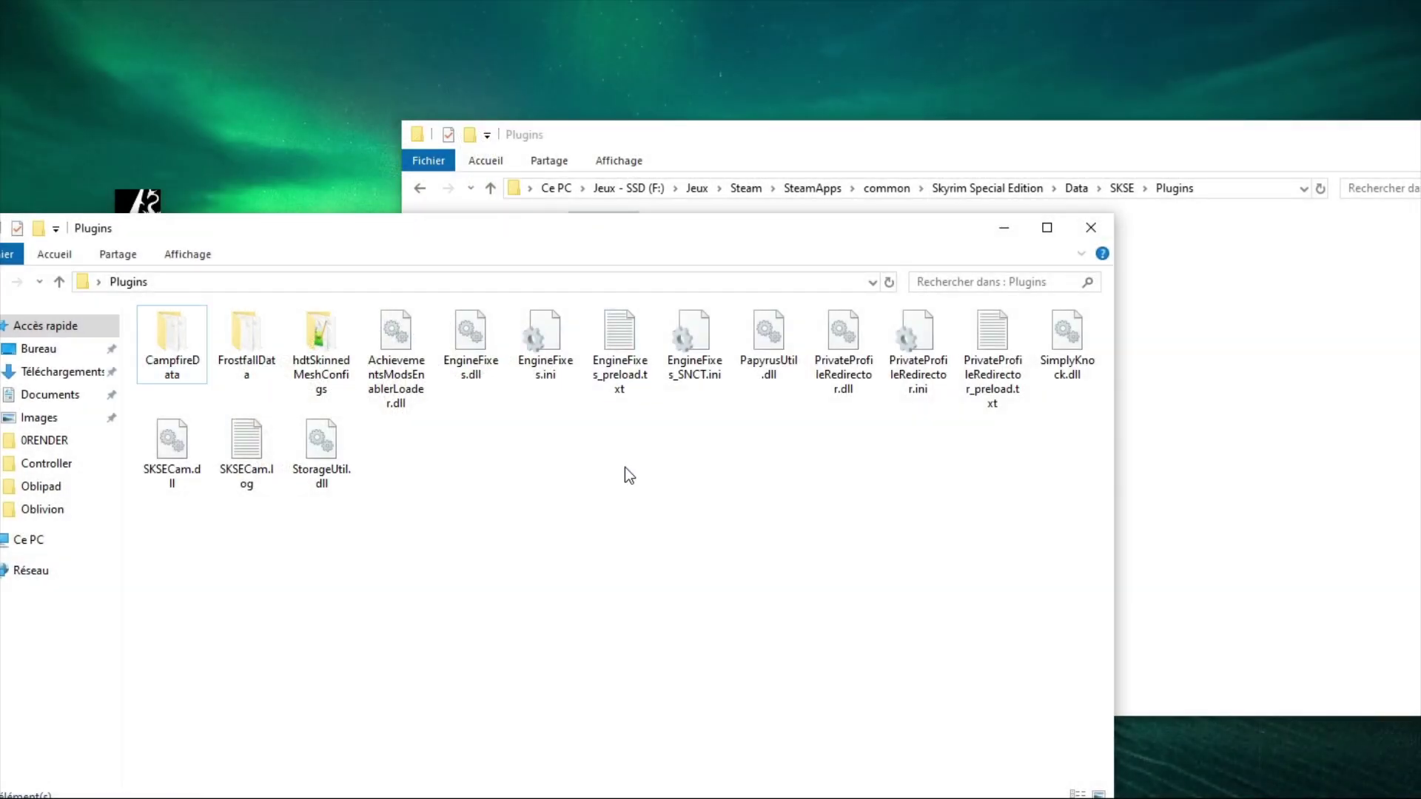
- Check inside the hdtSkinnedMeshConfigs folder, and copy that folder into the game's SKSE Plugins folder
click(344, 320)
click(823, 136)
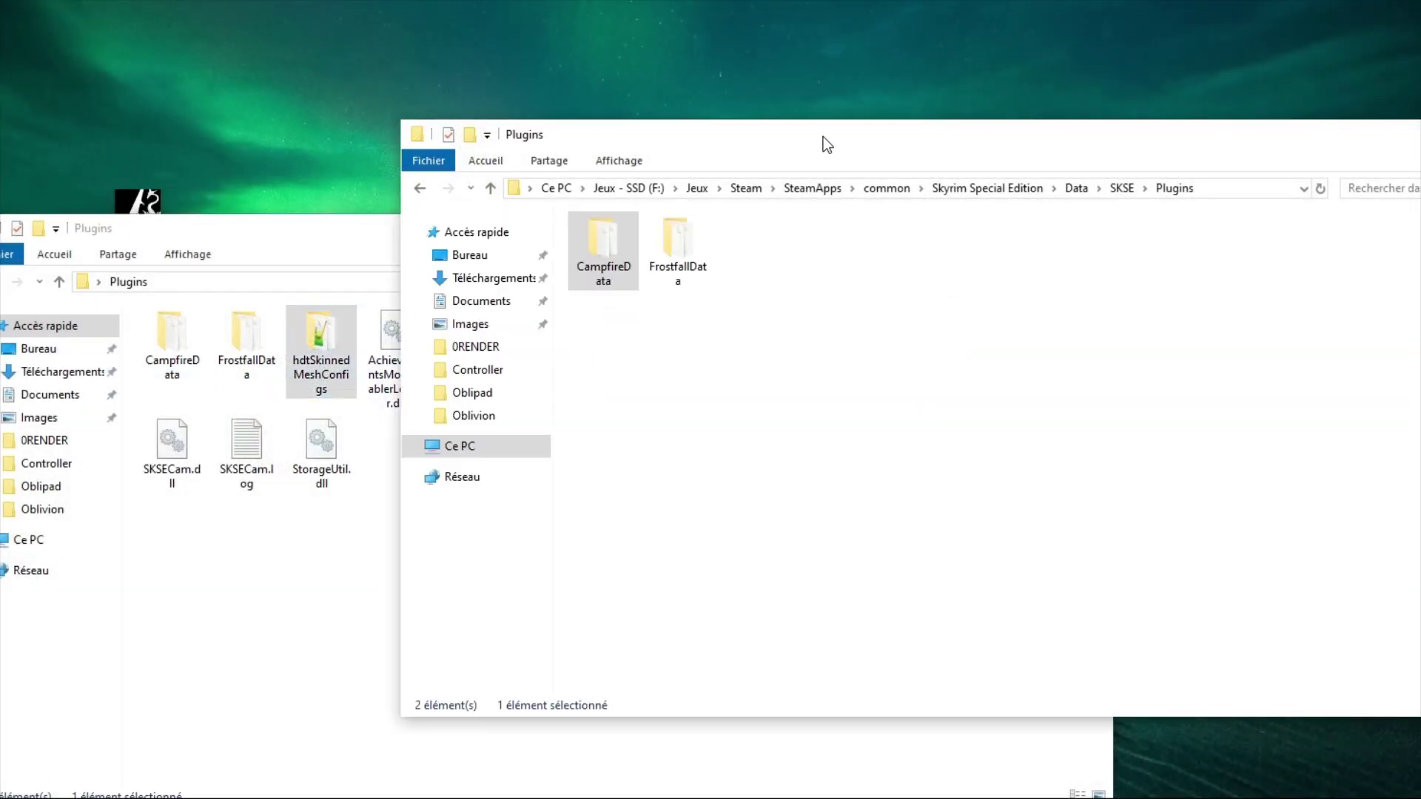
double_click(349, 336)
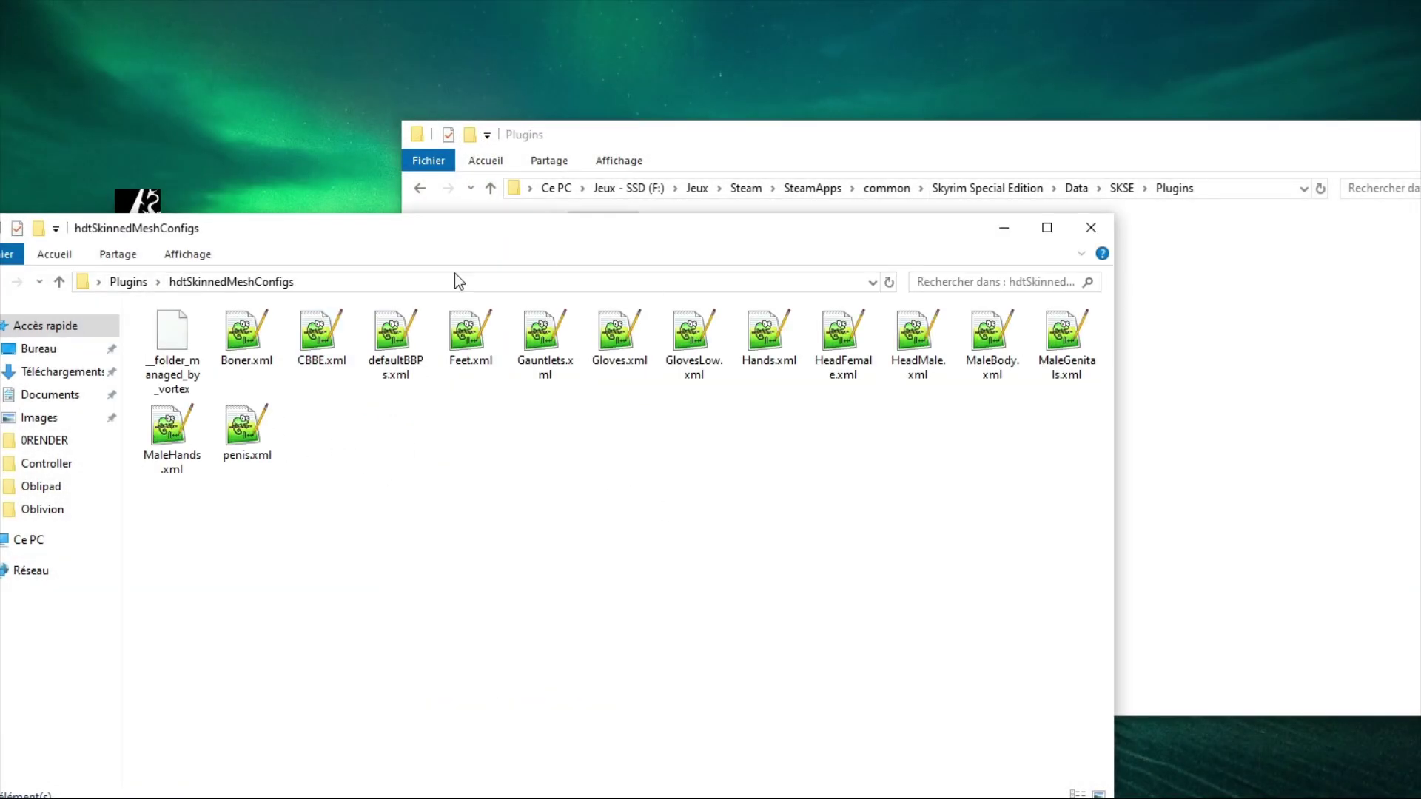
click(61, 283)
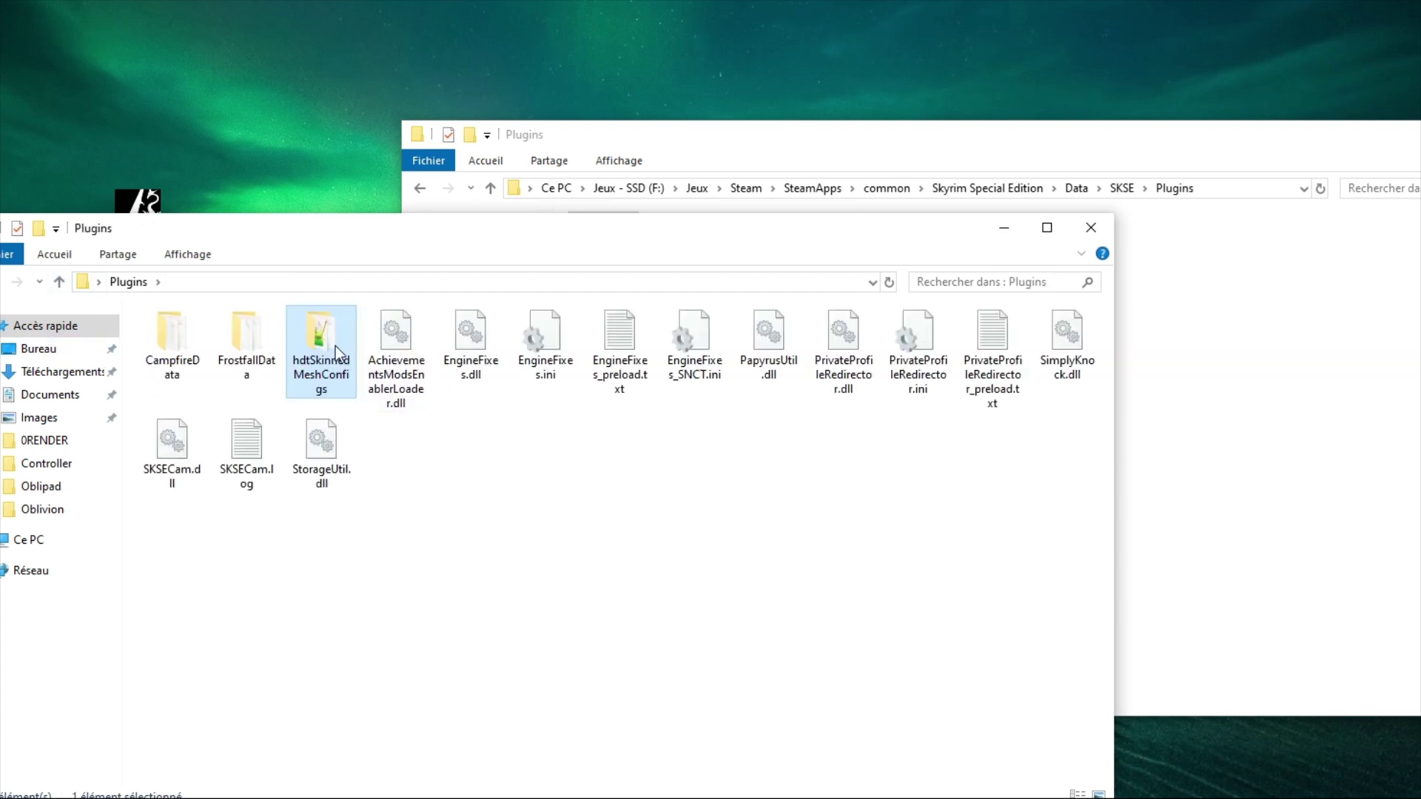
drag(335, 346, 1384, 403)
click(1378, 436)
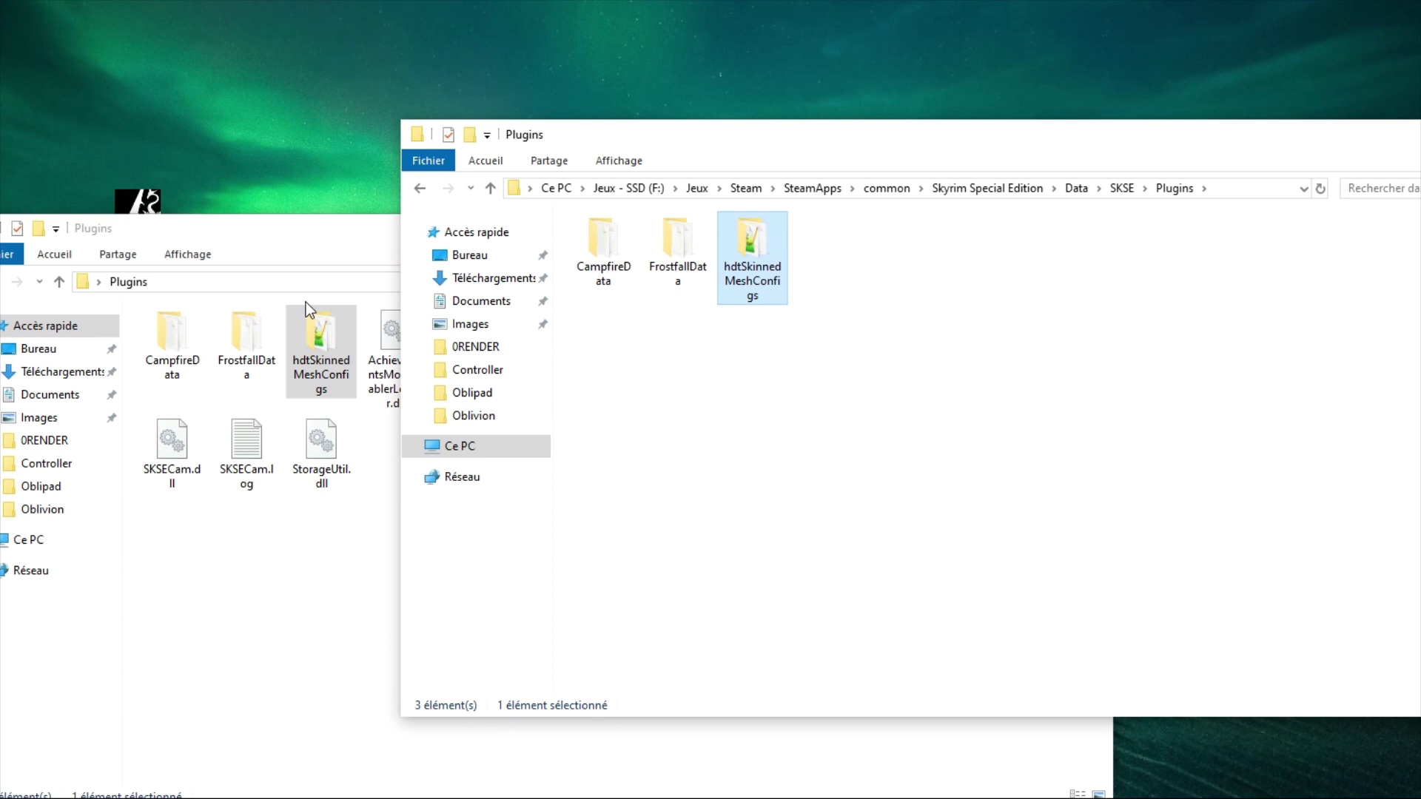
- Compare the contents of the desktop Plugins folder with those of the game's SKSE Plugins folder
click(151, 209)
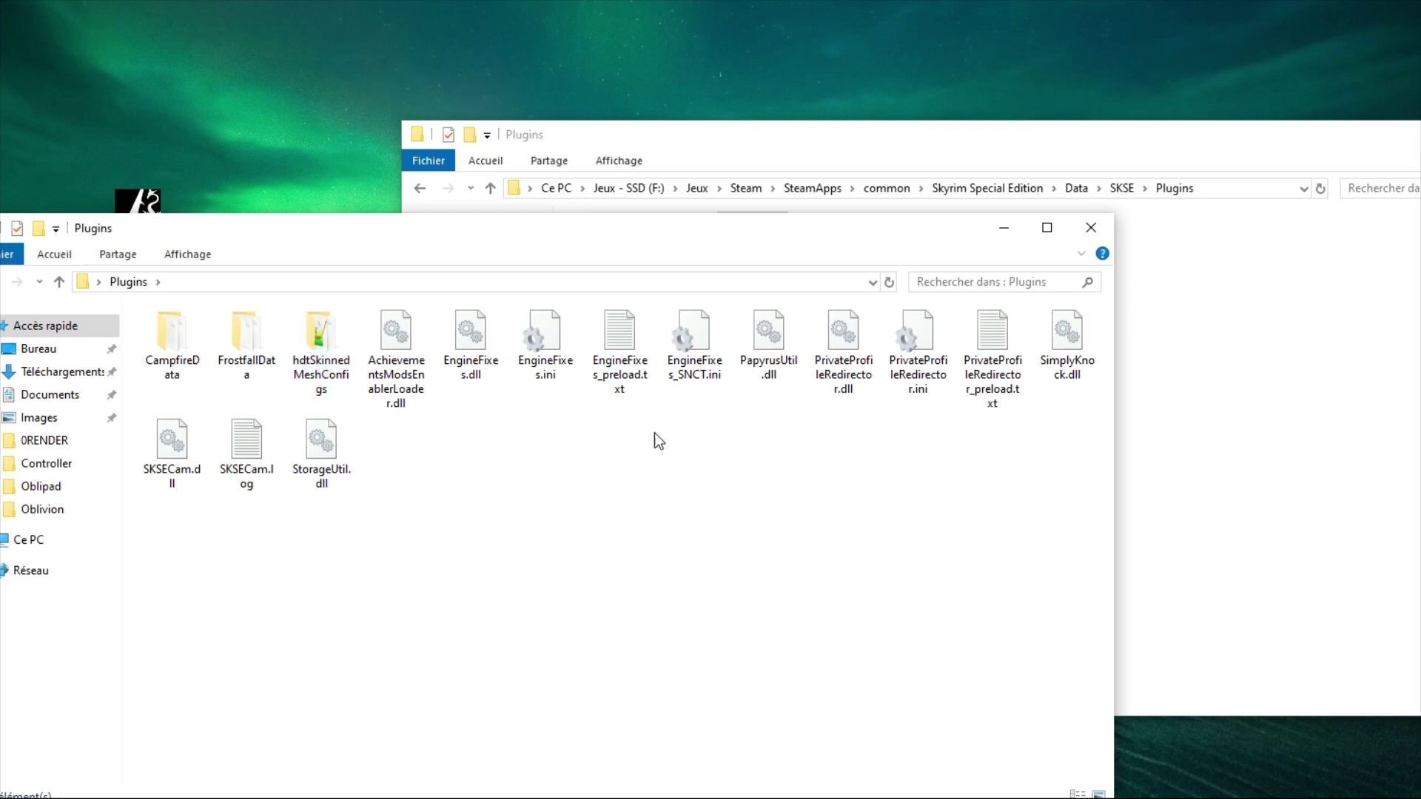
click(1343, 383)
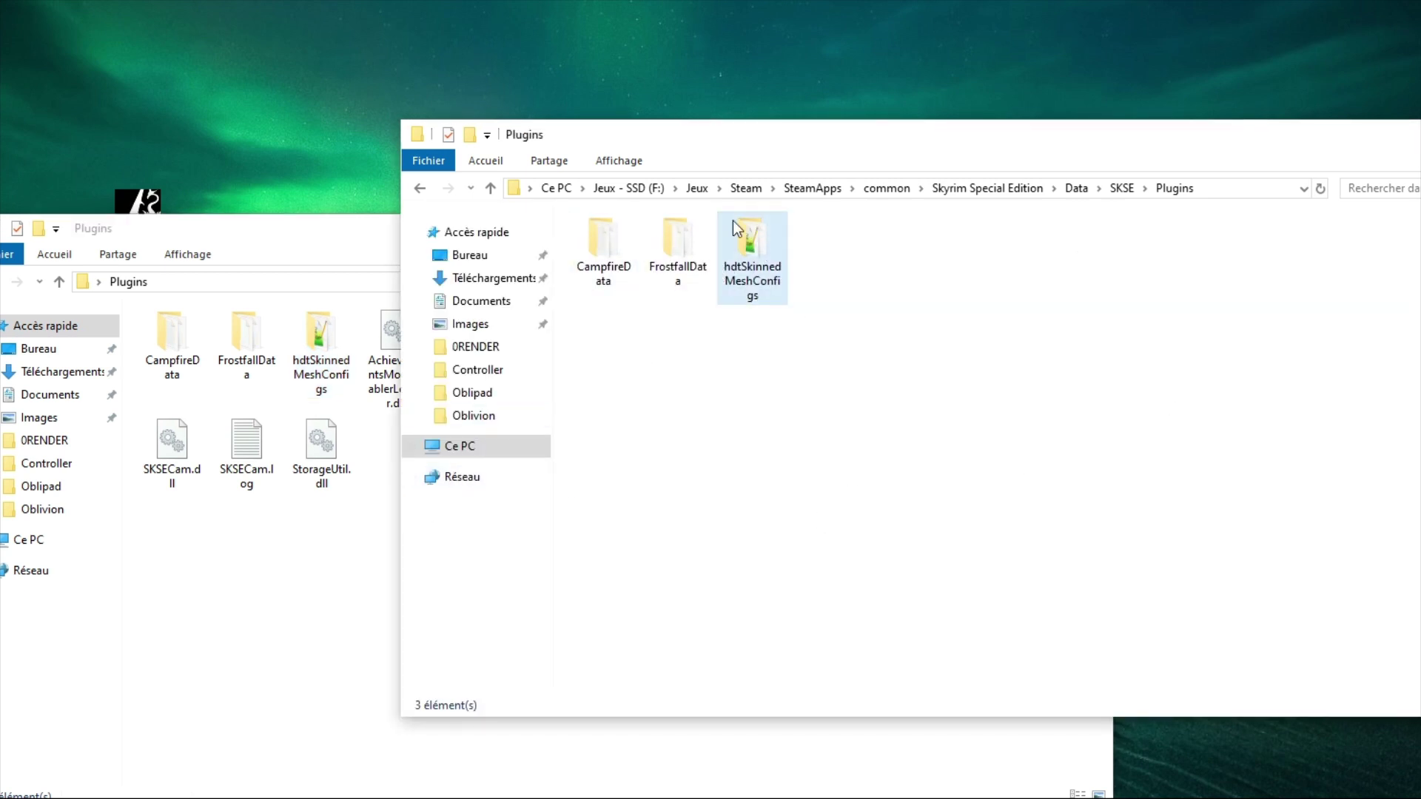
click(314, 592)
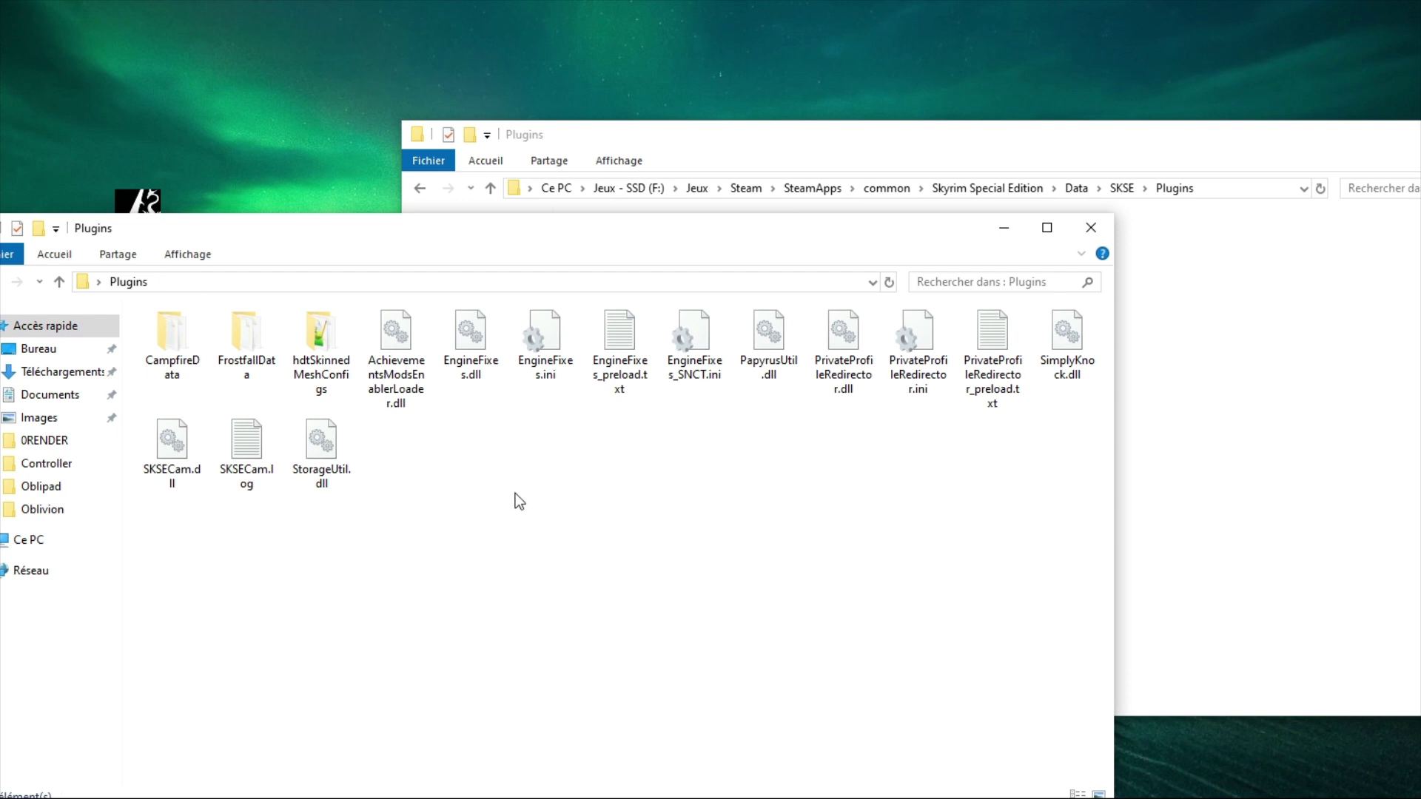
- Copy AchievementsModsEnablerLoader.dll into the game's SKSE Plugins folder, and launch the game from the Skyrim SE SKSE shortcut to test it
click(400, 354)
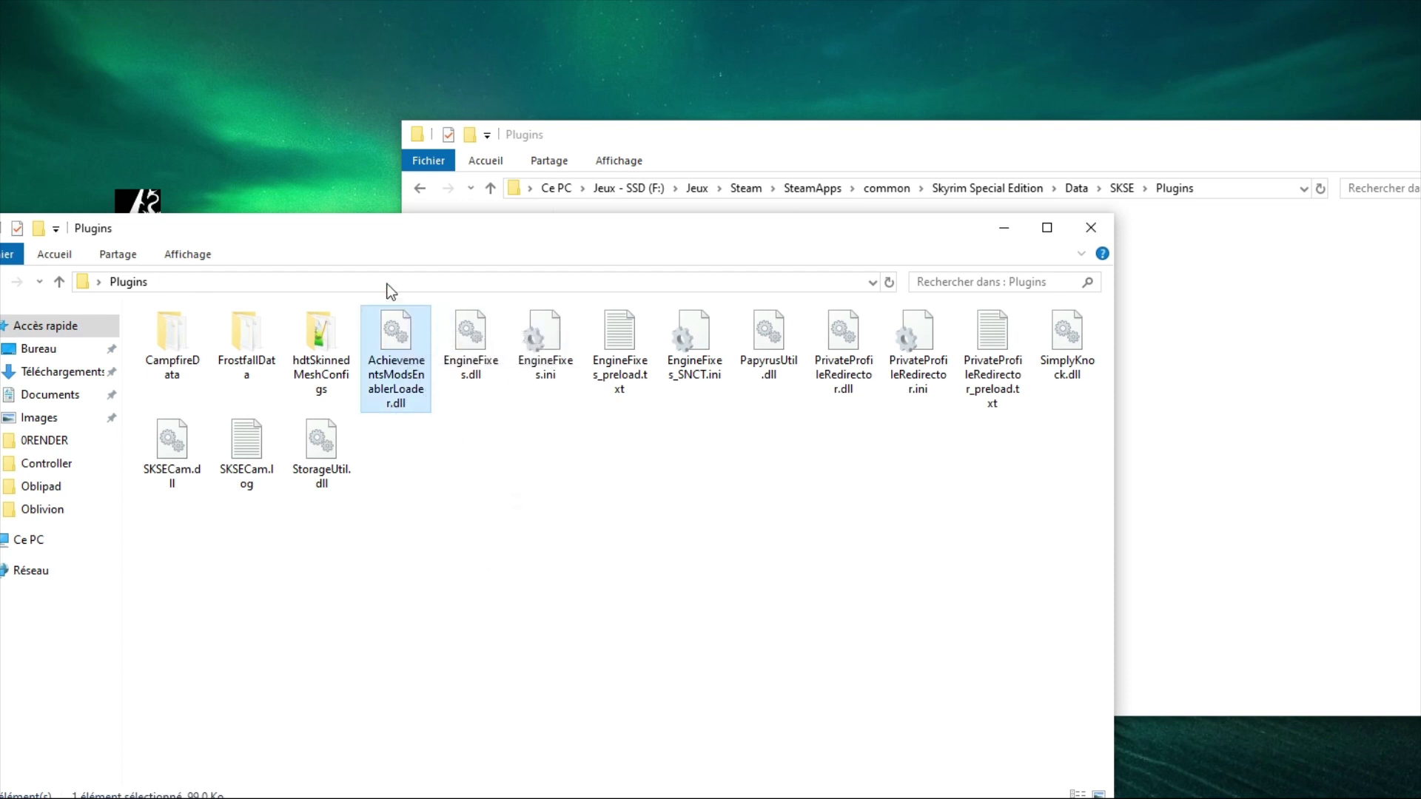
drag(395, 334, 1262, 366)
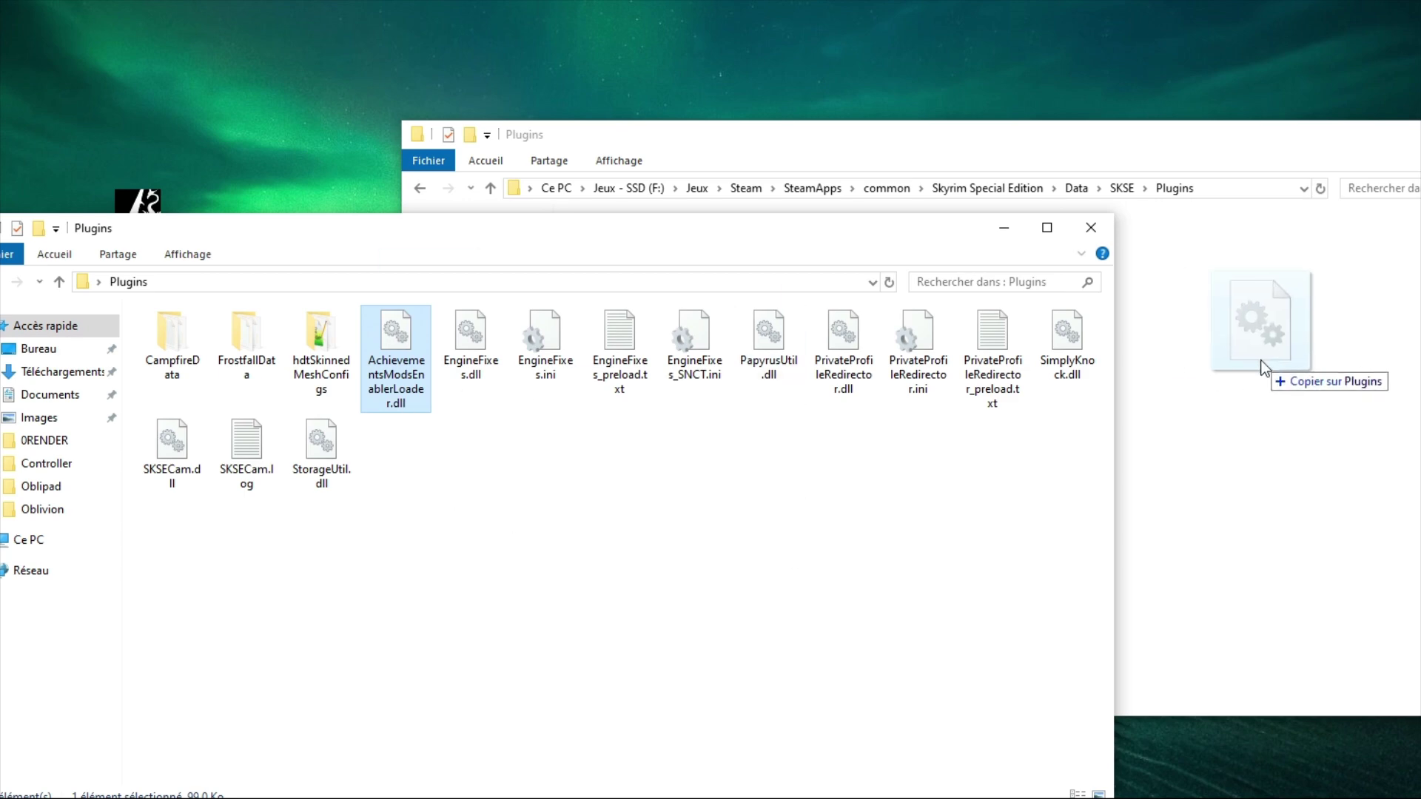
click(1292, 394)
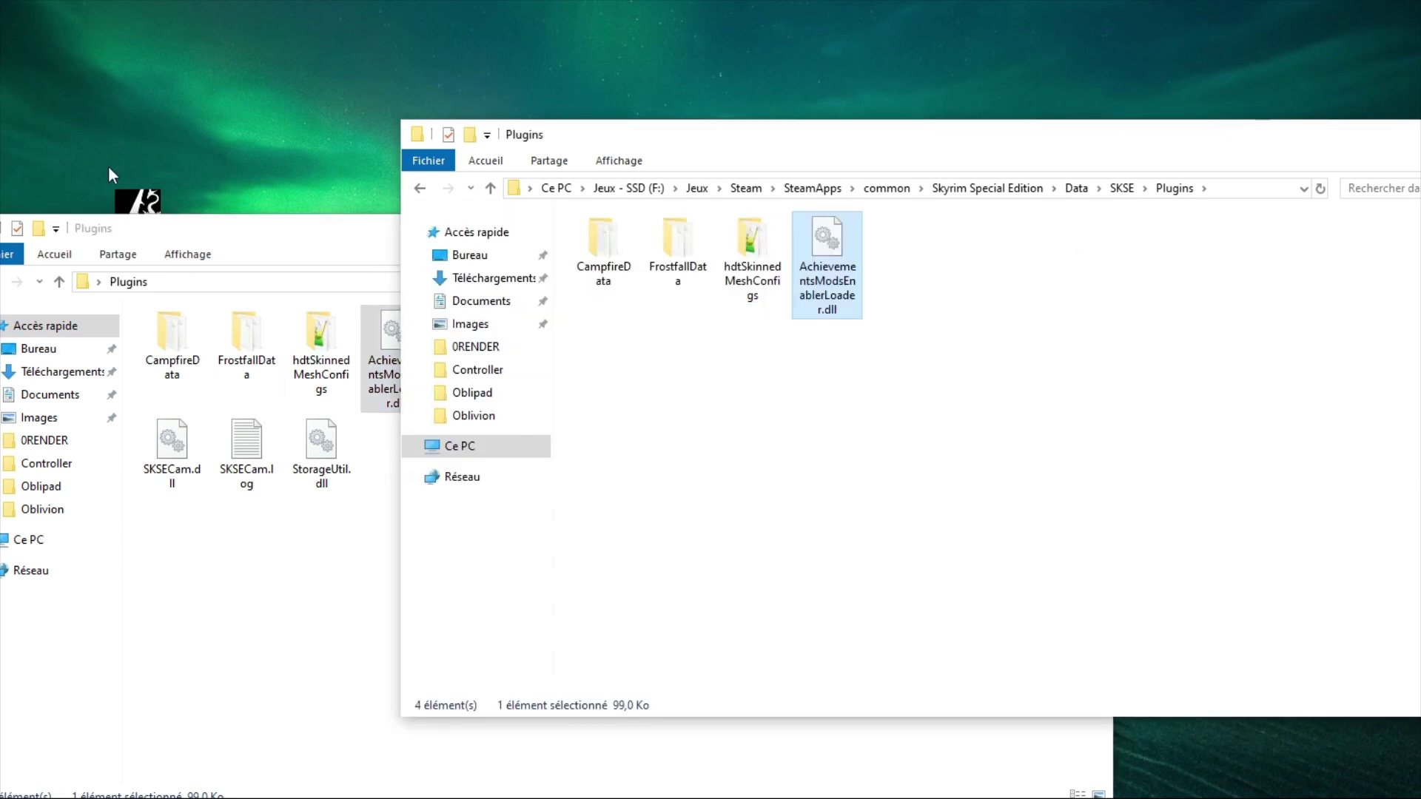
double_click(157, 189)
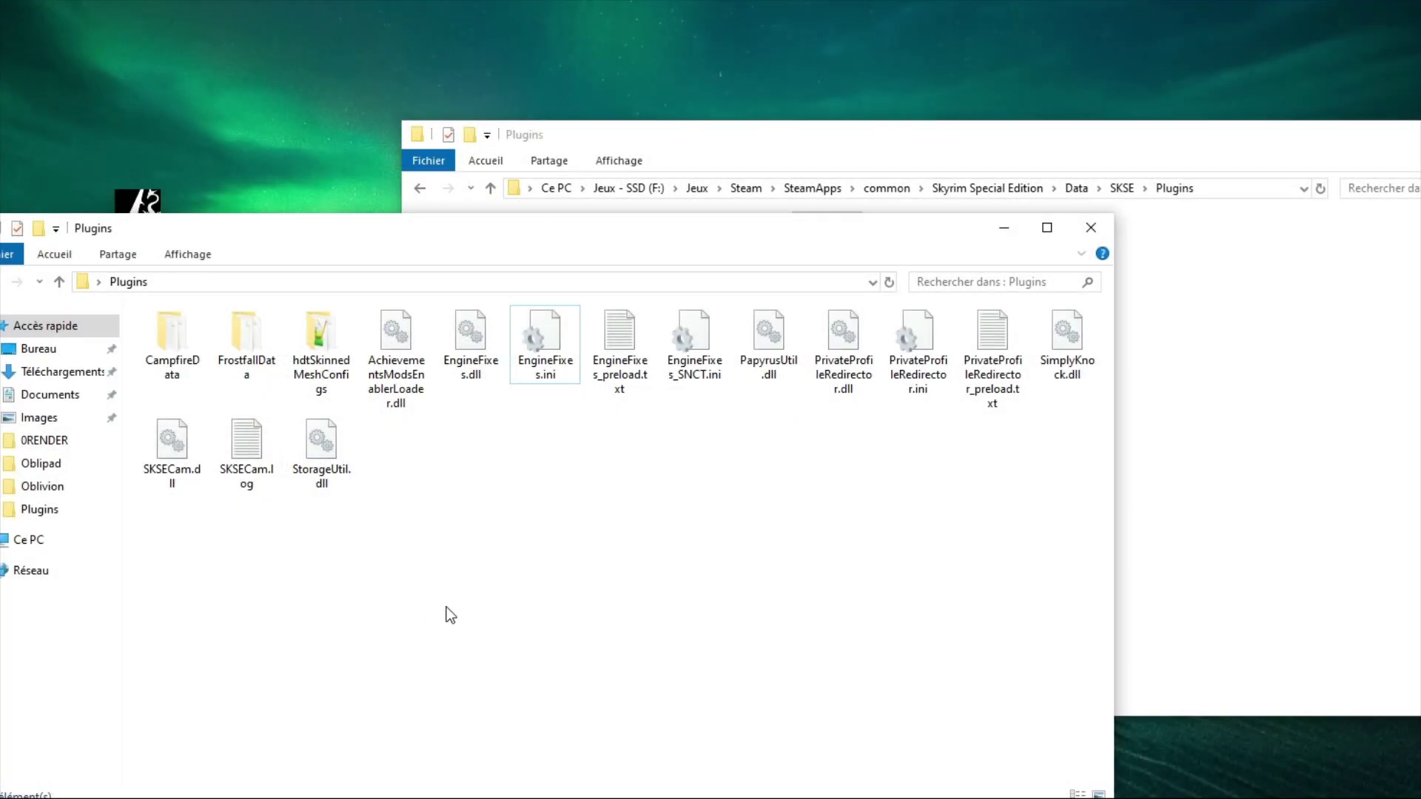
- Copy the four EngineFixes files from the desktop Plugins folder into the game's SKSE Plugins folder, and quit the test game to the desktop
click(474, 333)
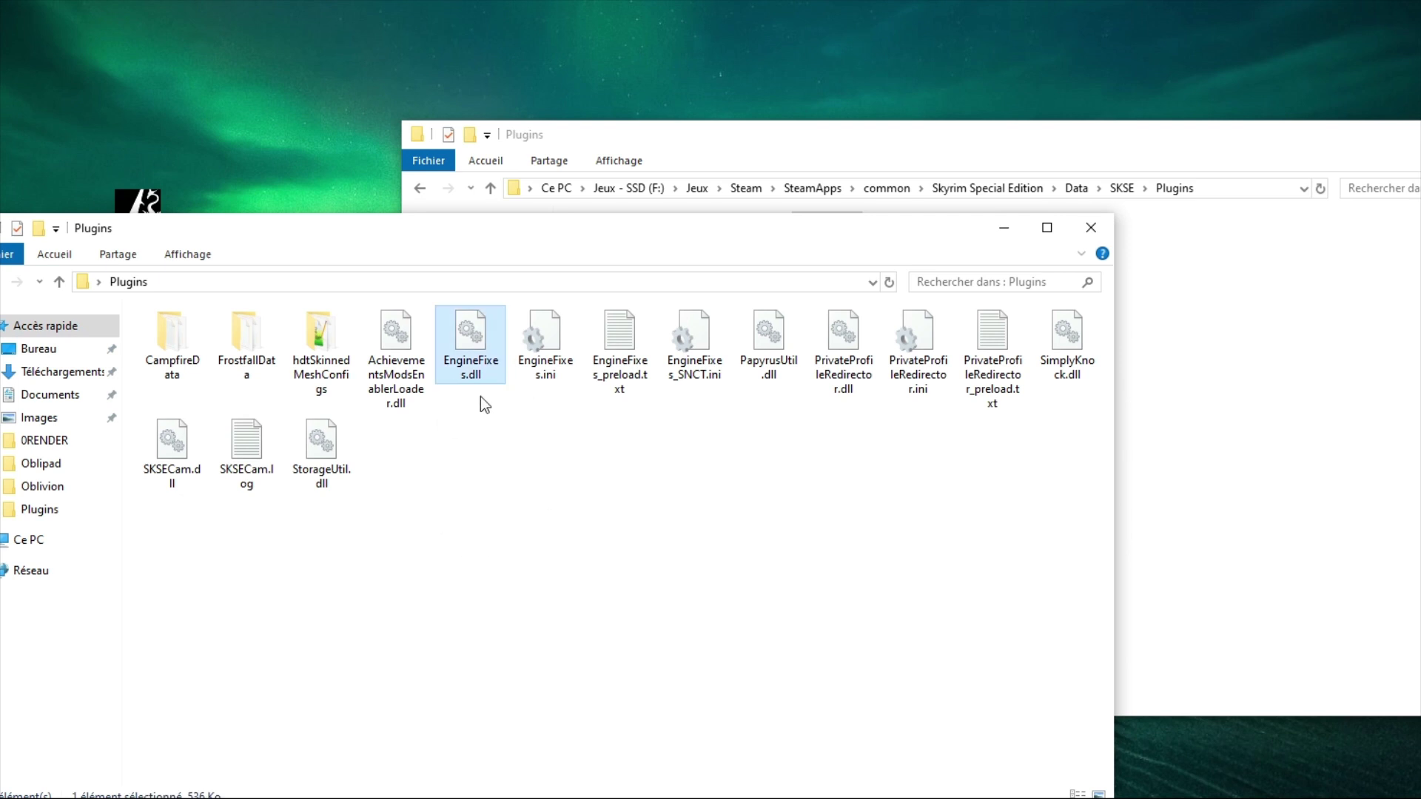
ctrl+click(626, 337)
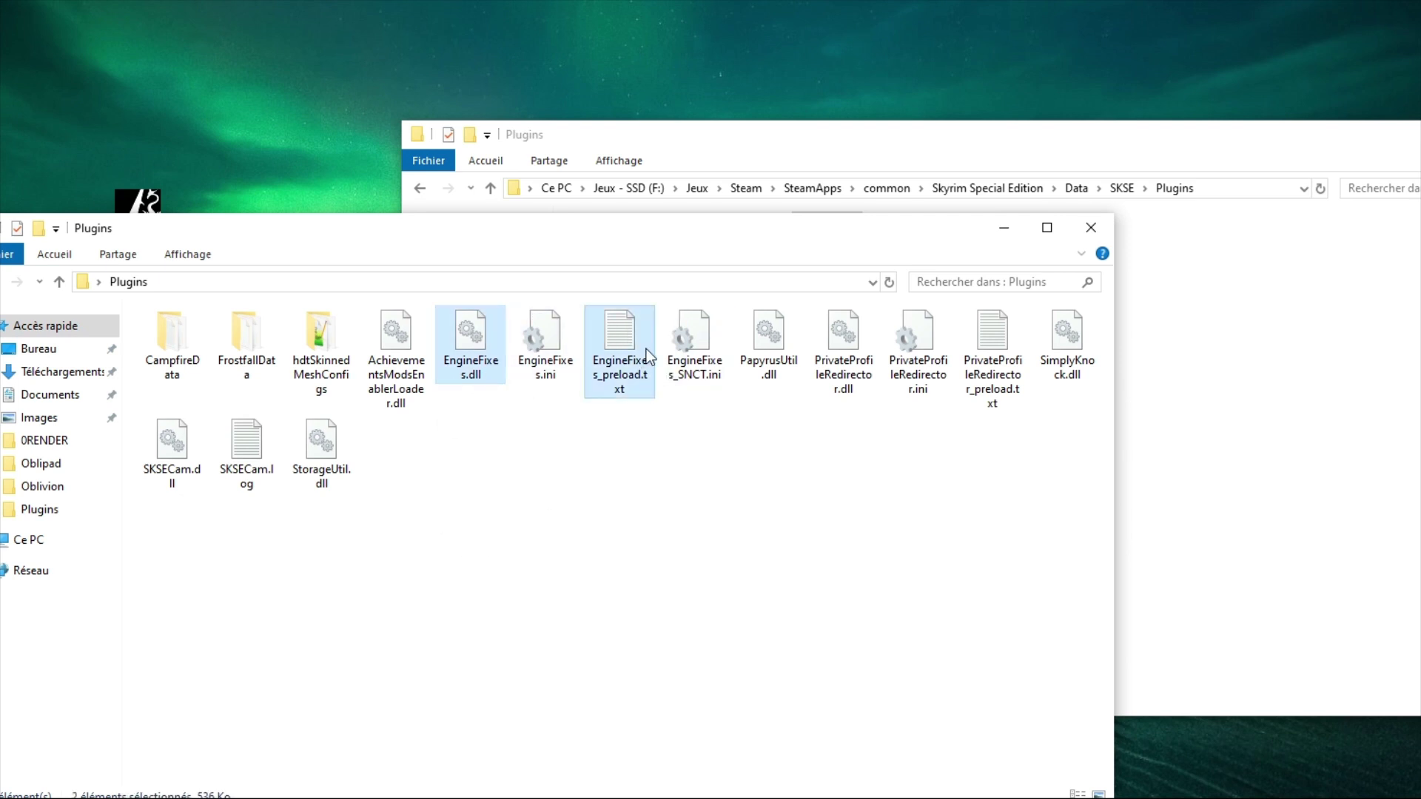
ctrl+click(559, 339)
ctrl+click(700, 338)
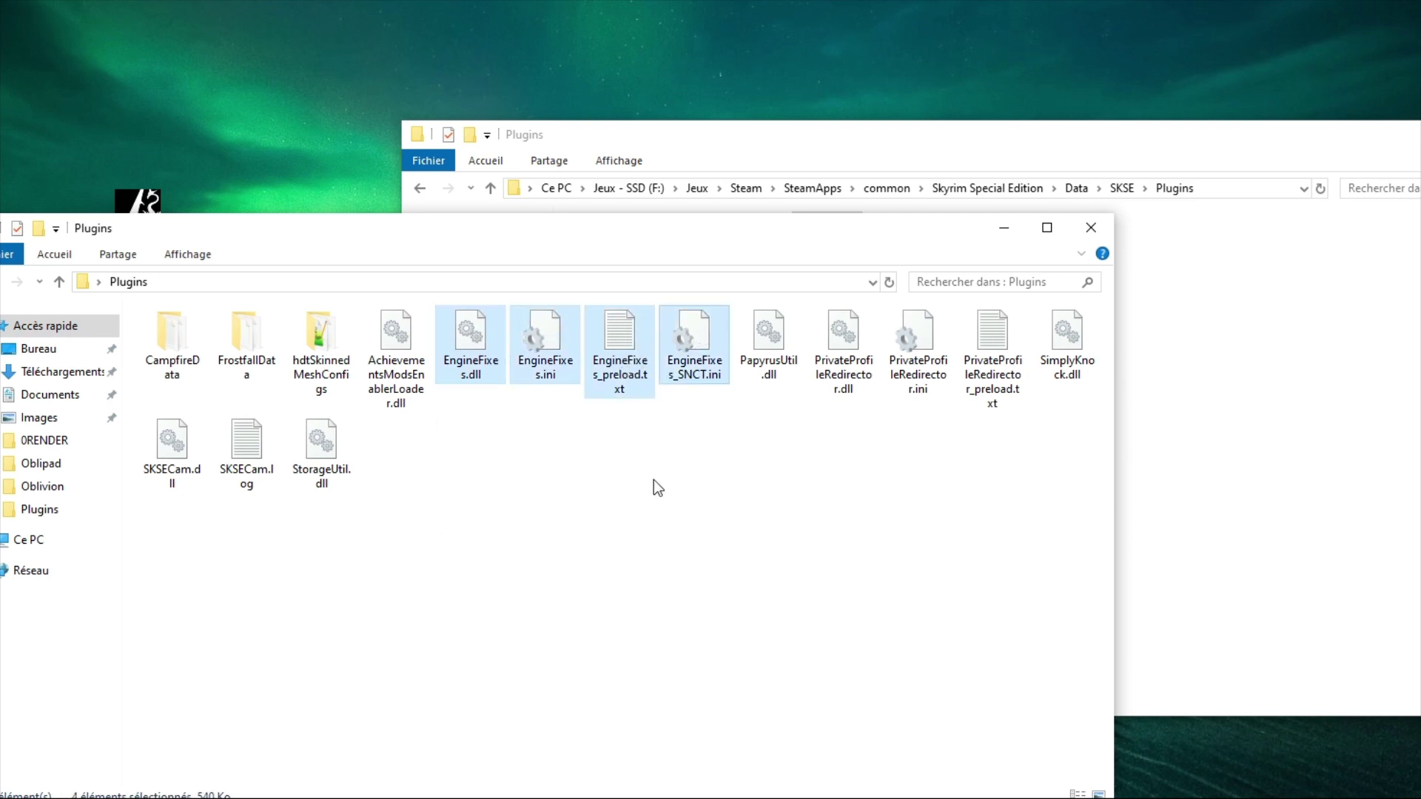
drag(467, 335, 1254, 361)
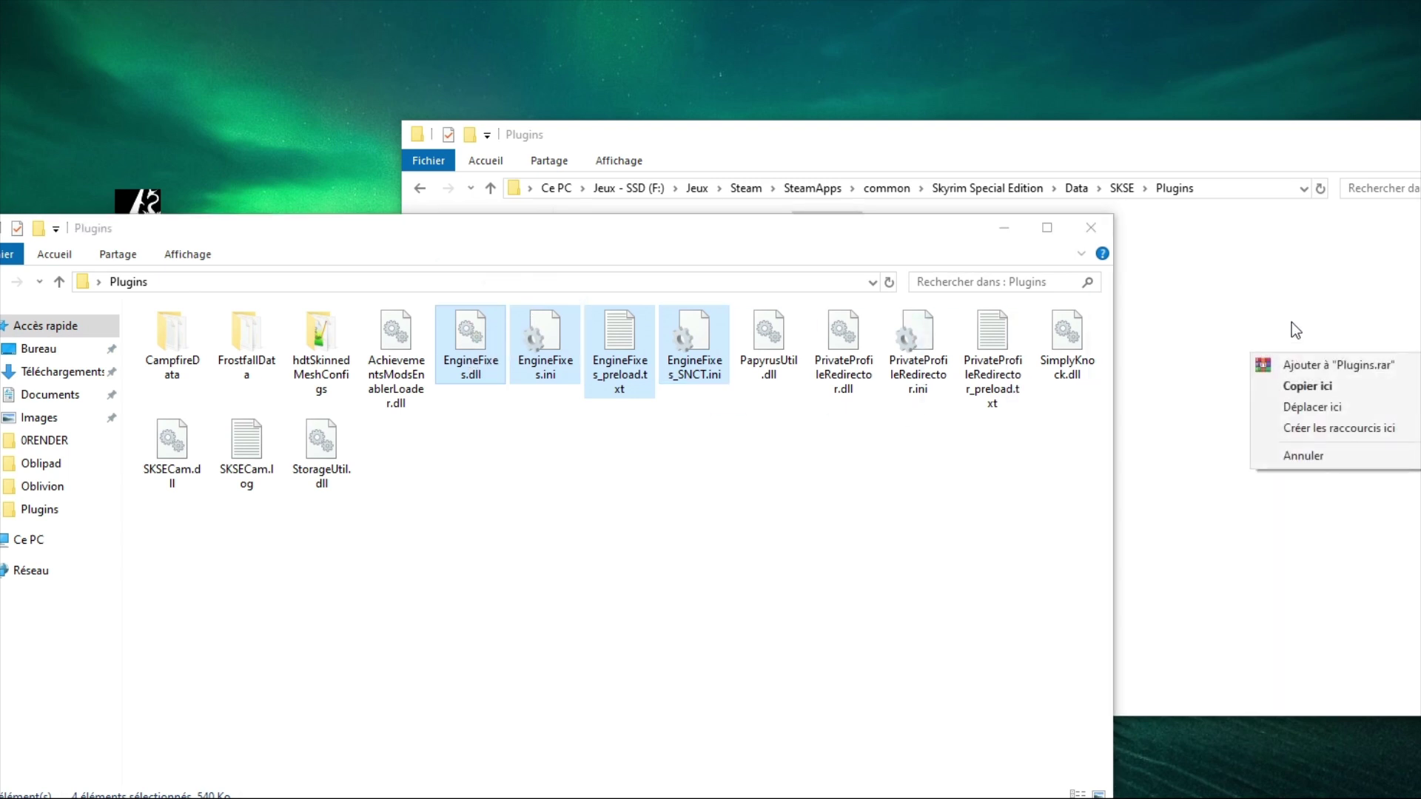
click(1331, 387)
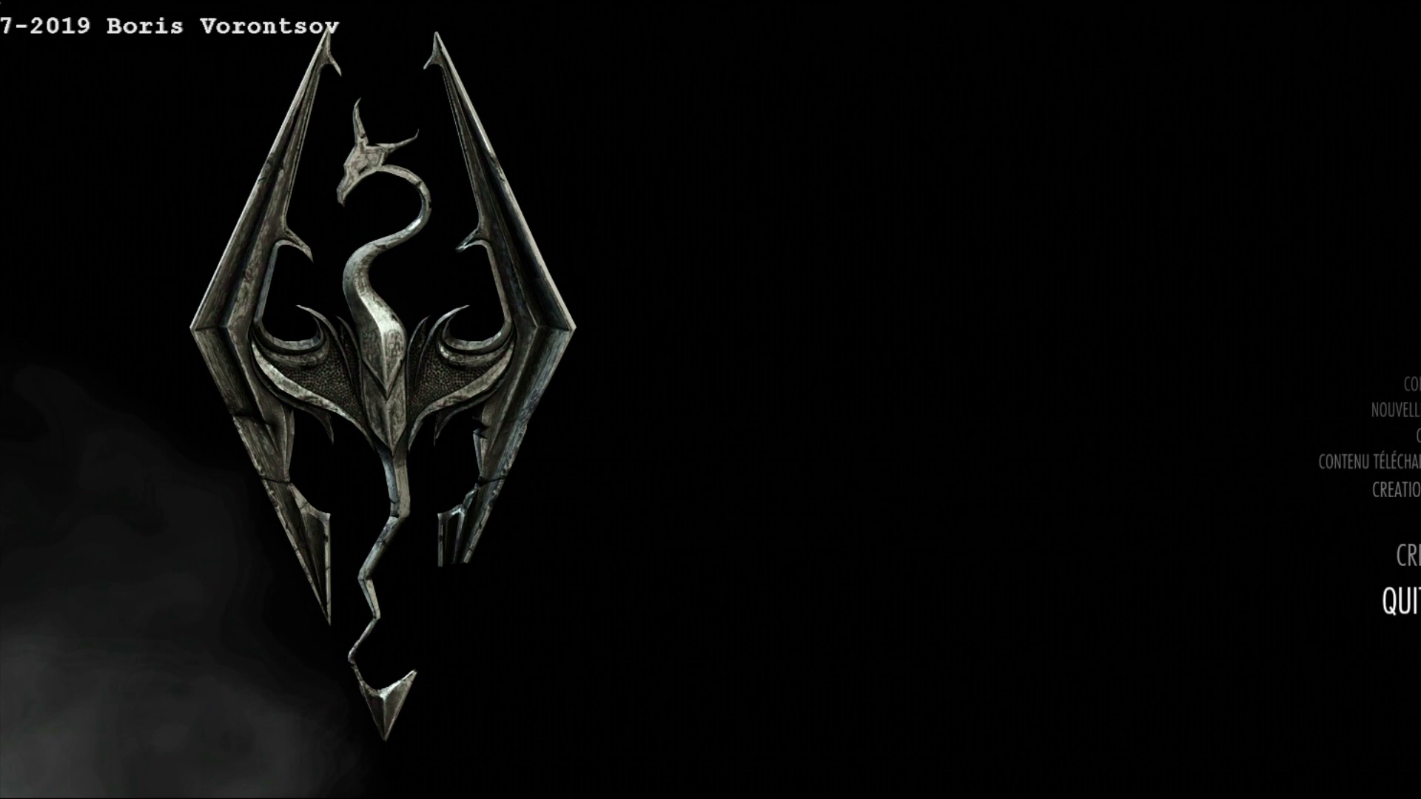
key(Return)
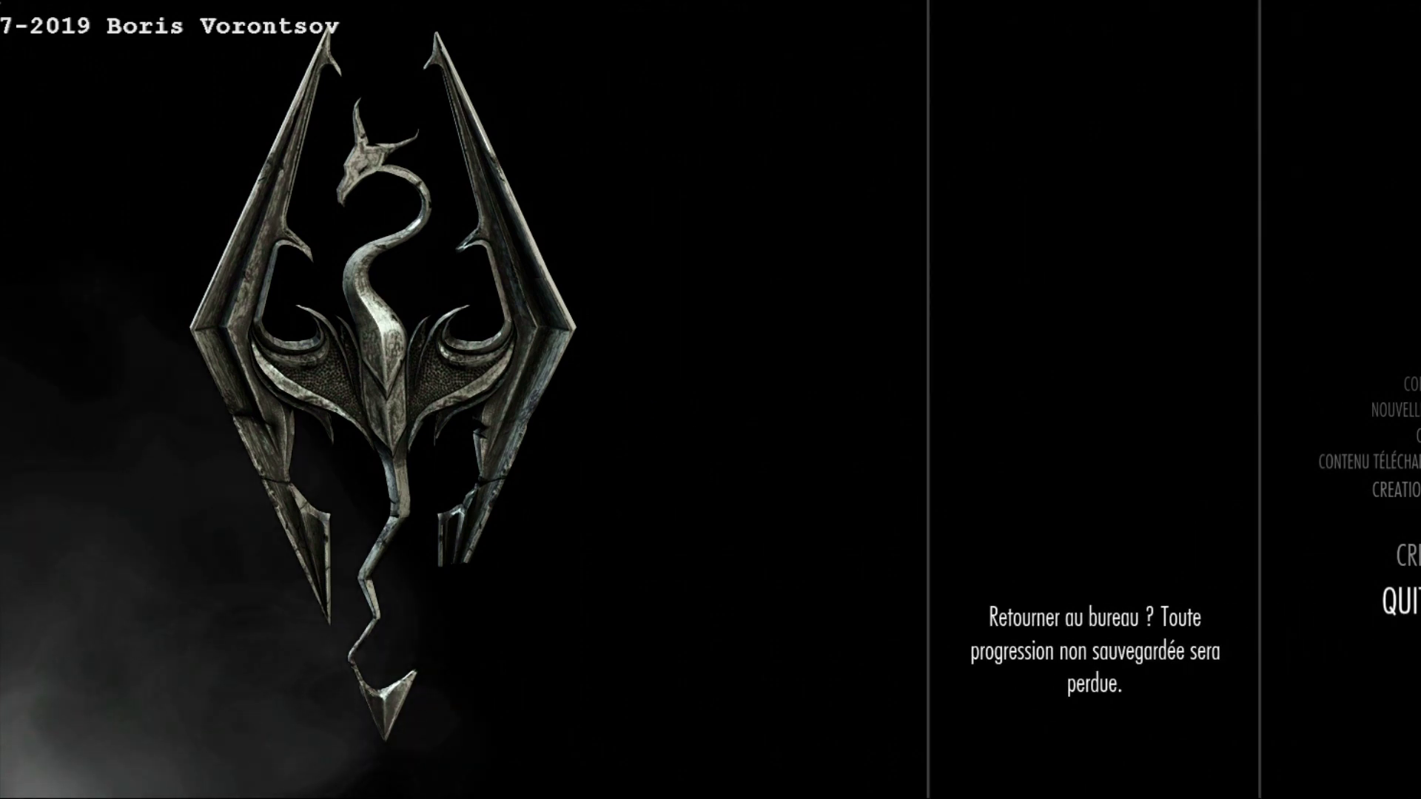
key(Return)
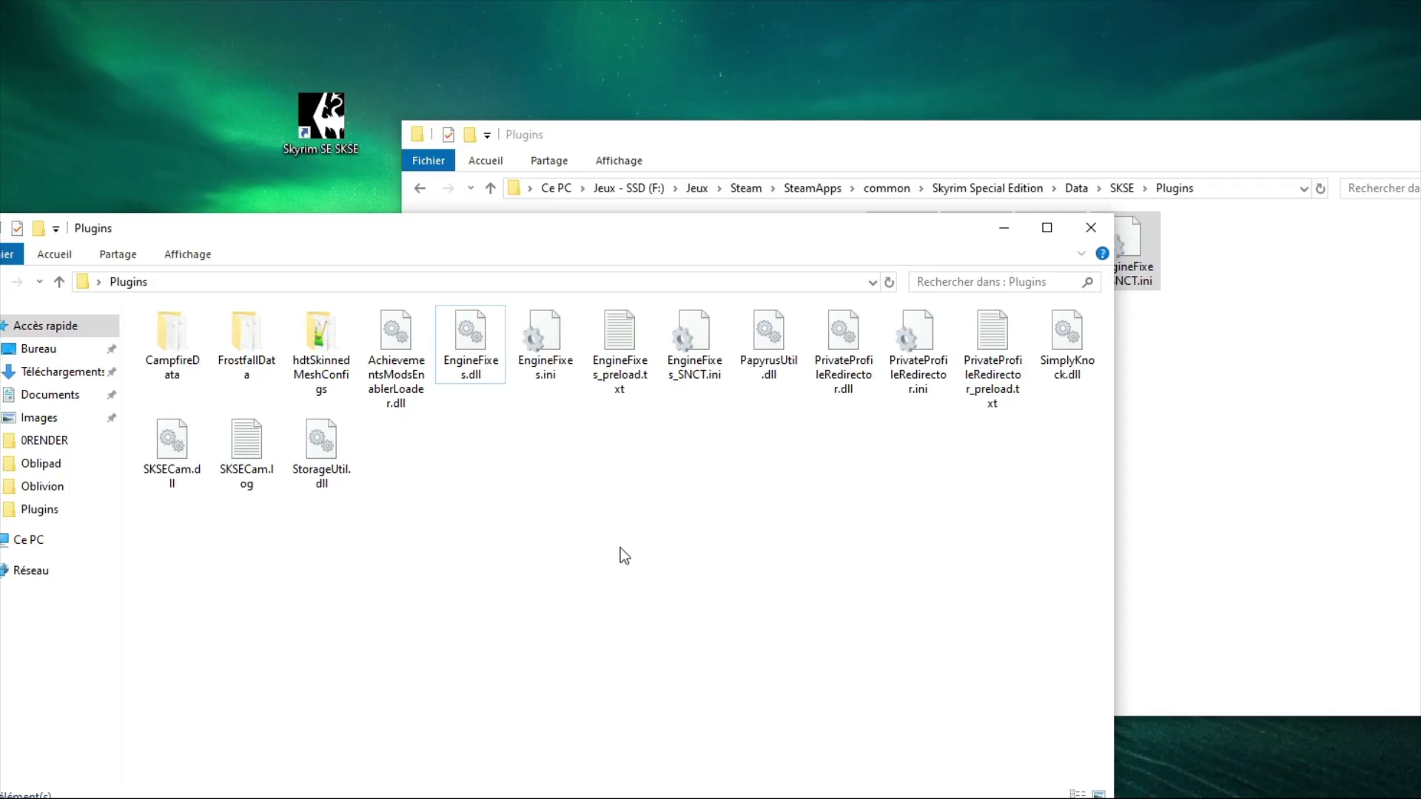
- Copy PapyrusUtil.dll into the game's SKSE Plugins folder, and quit the test game to the desktop
click(768, 335)
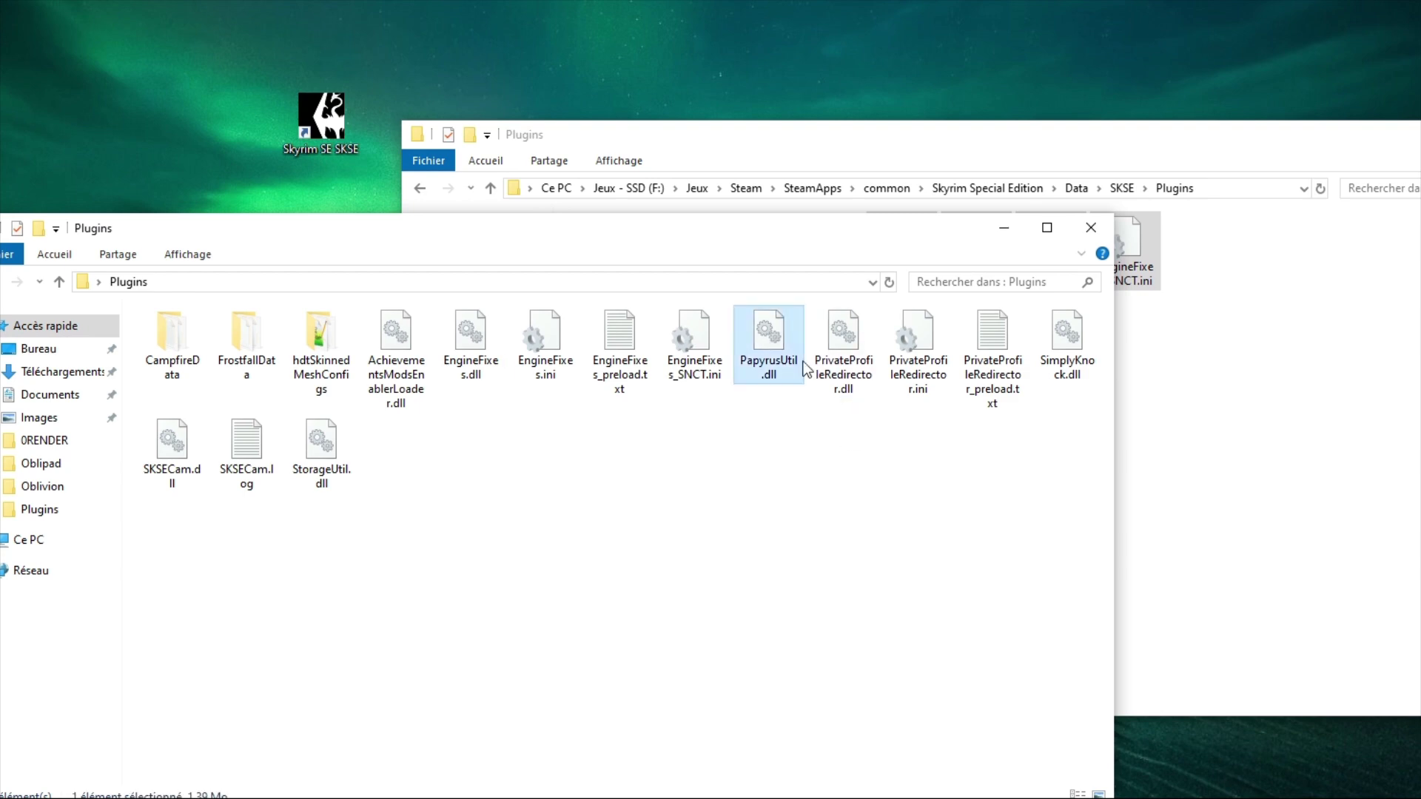
drag(777, 352, 1345, 414)
click(1383, 437)
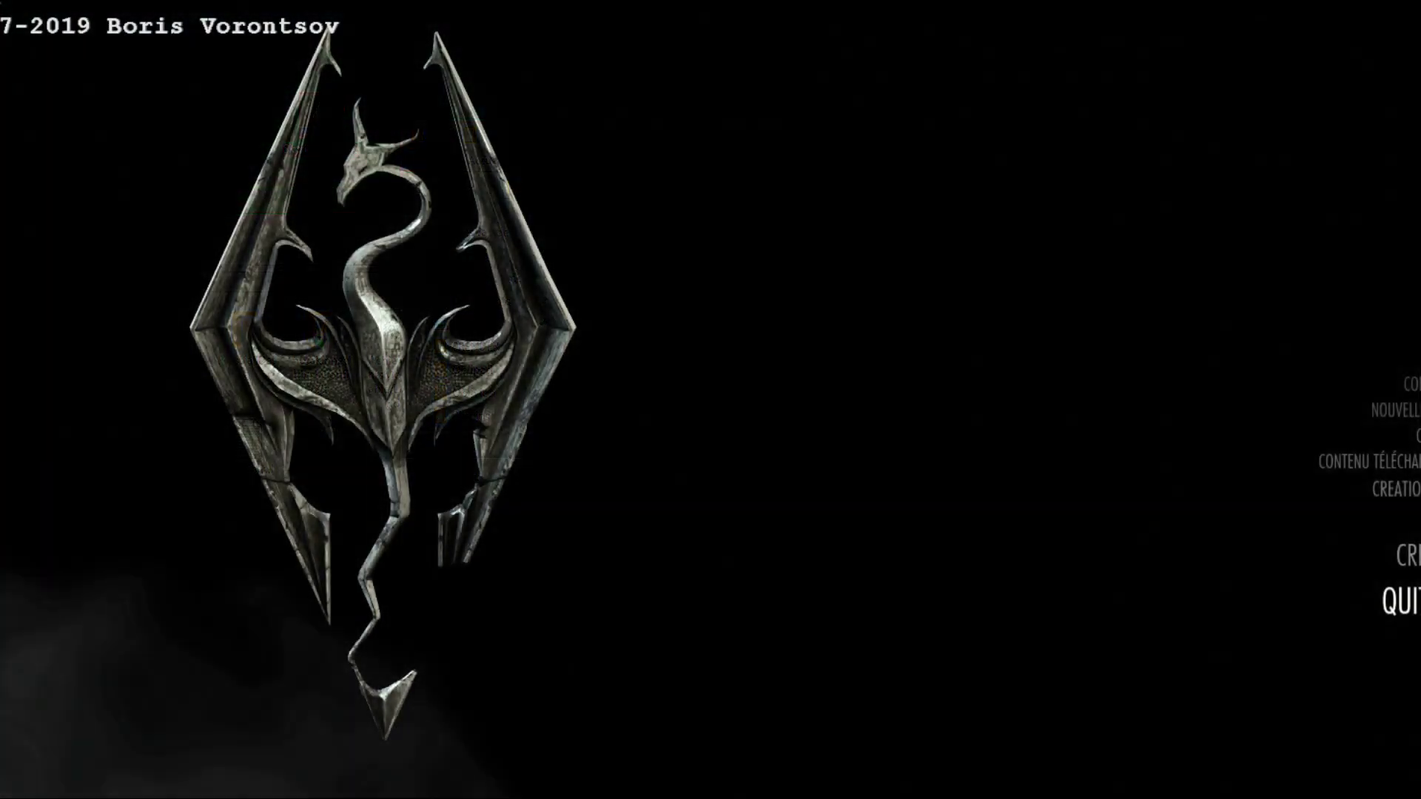
key(Return)
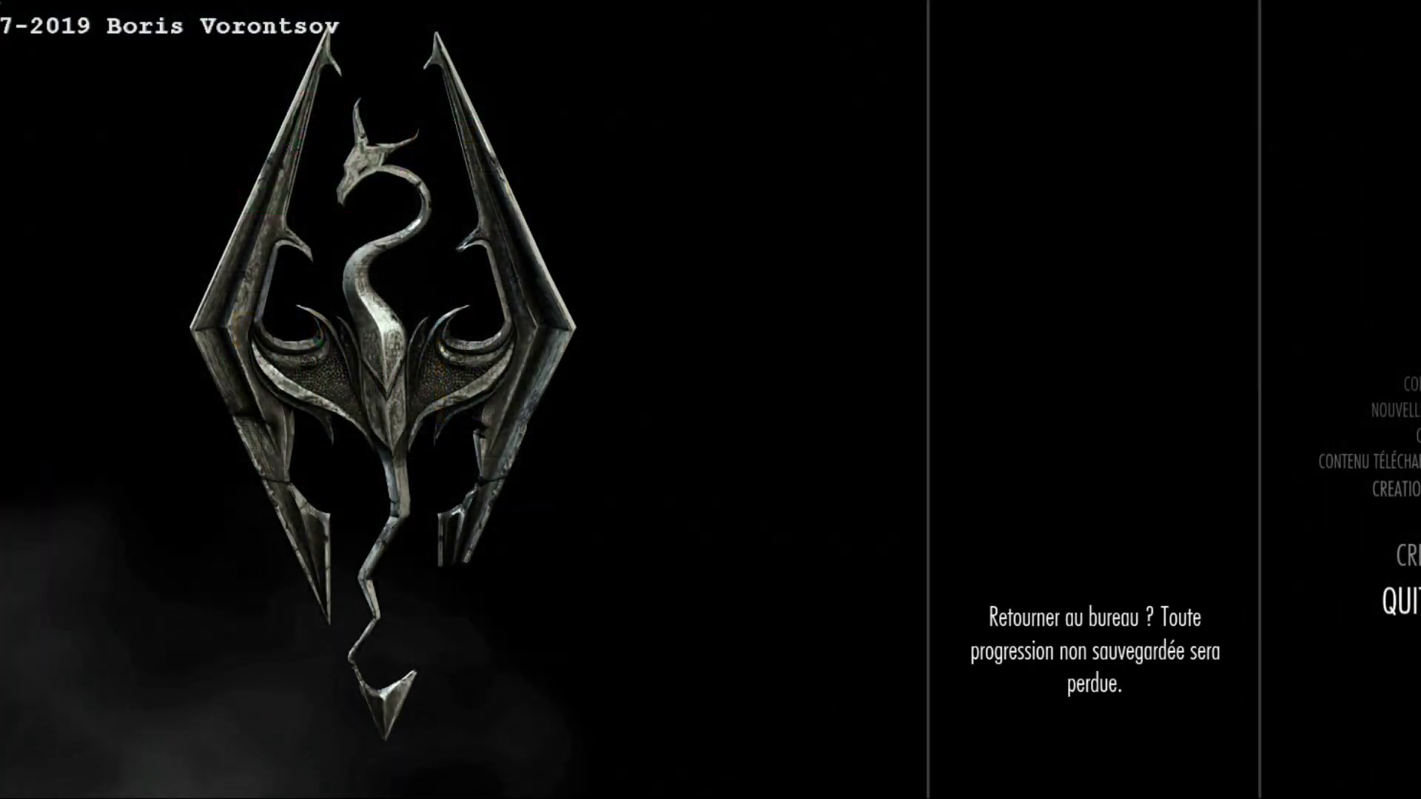
key(Return)
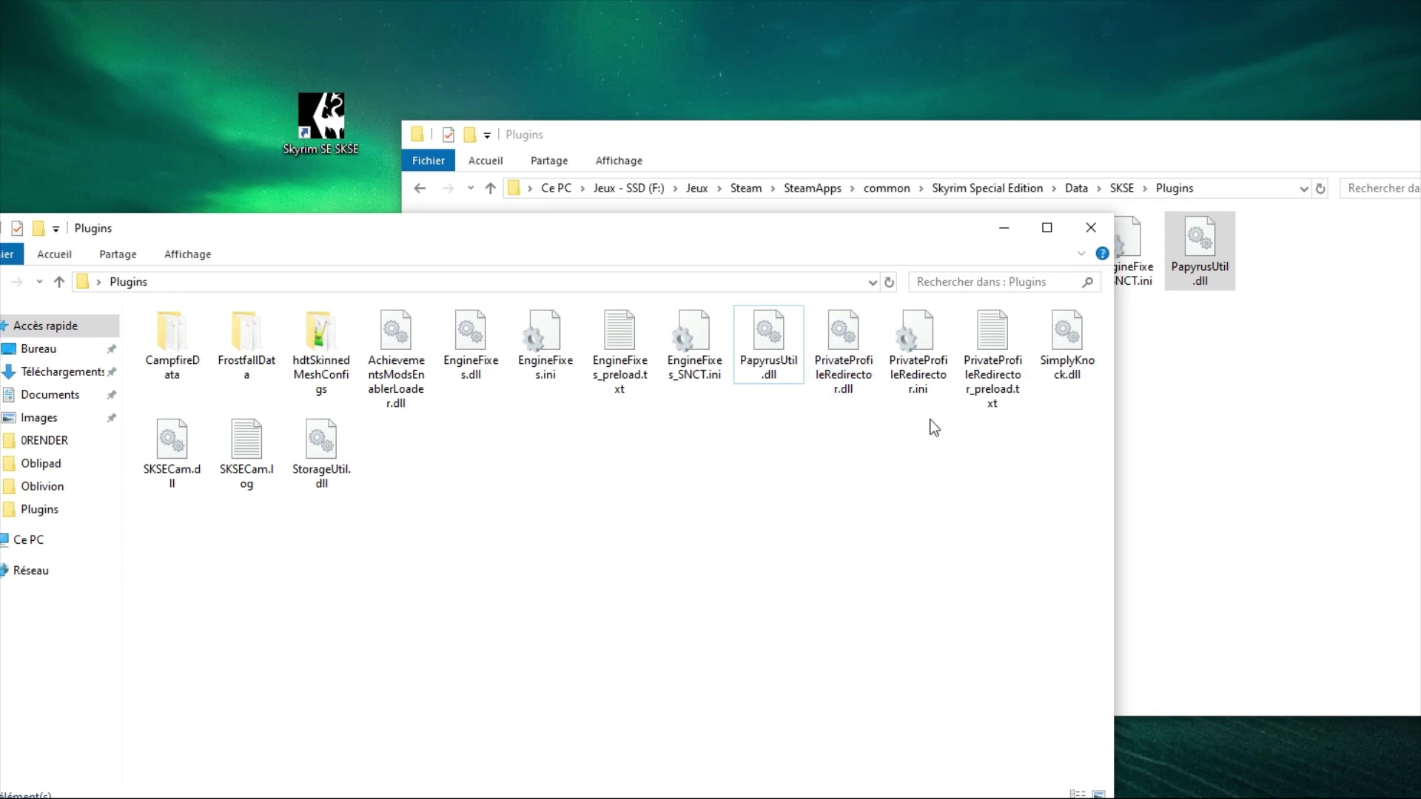
- Copy the three PrivateProfileRedirector files into the game's SKSE Plugins folder
click(970, 356)
drag(1008, 424, 1362, 370)
click(1364, 421)
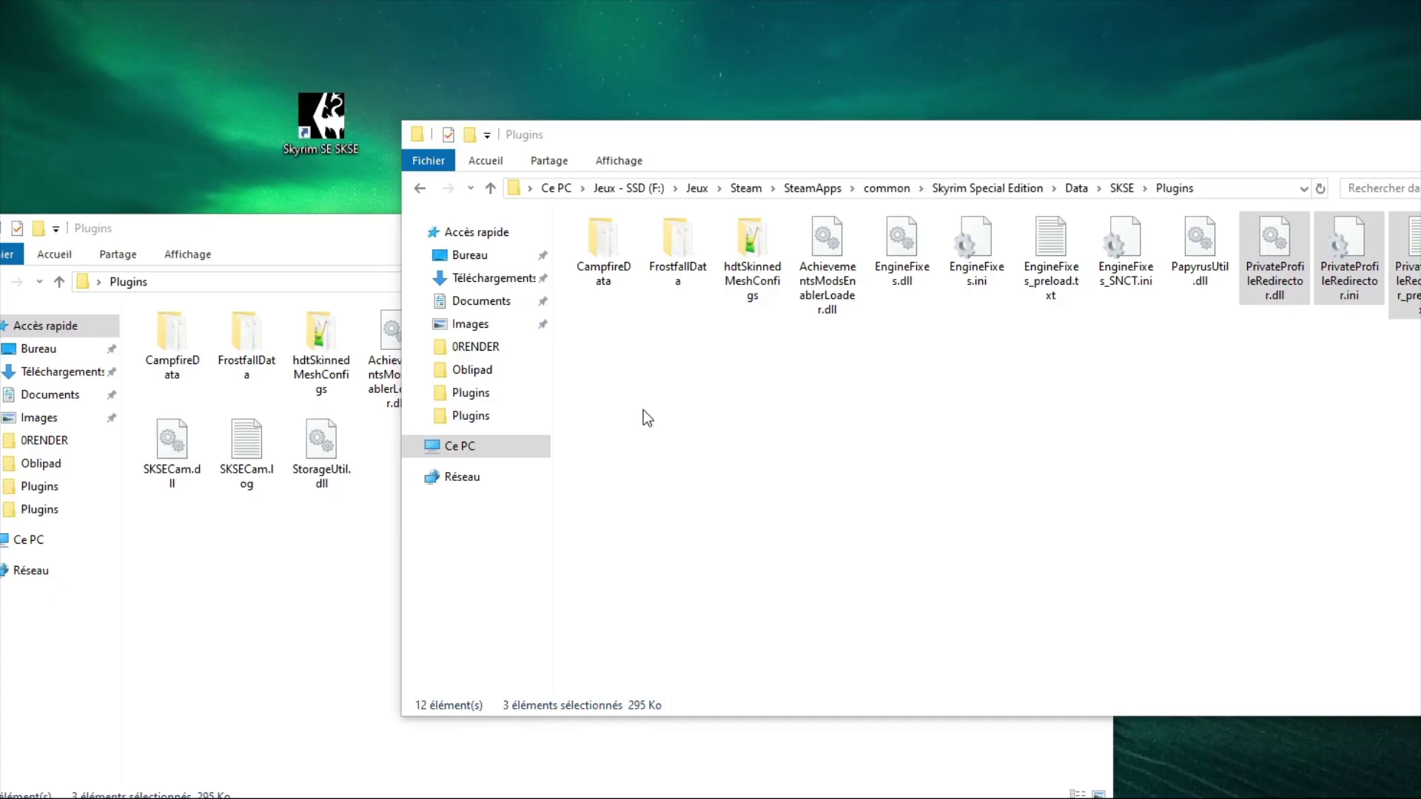
- Copy SimplyKnock.dll from the desktop Plugins folder into the game's SKSE Plugins folder
click(1058, 363)
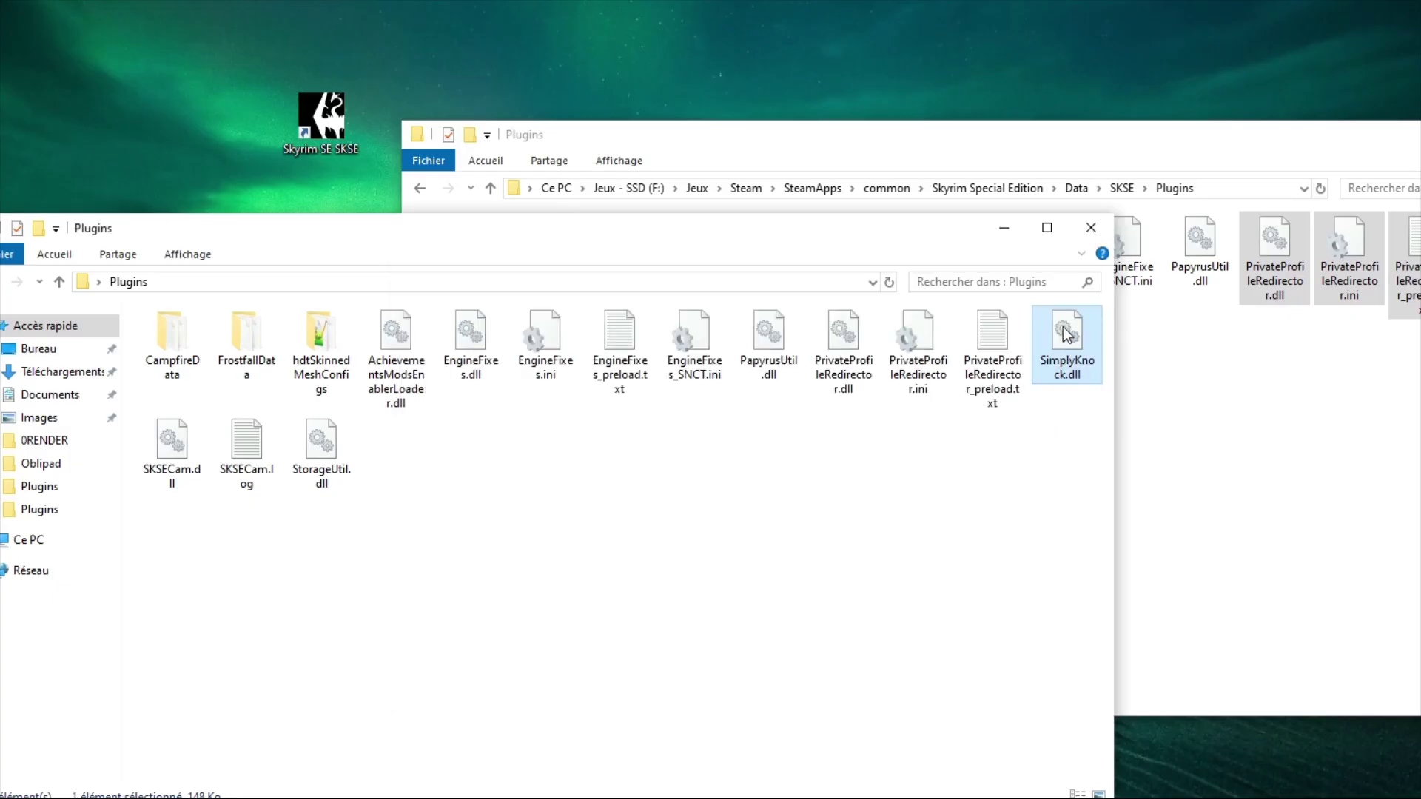
drag(1067, 336, 1285, 491)
click(1341, 520)
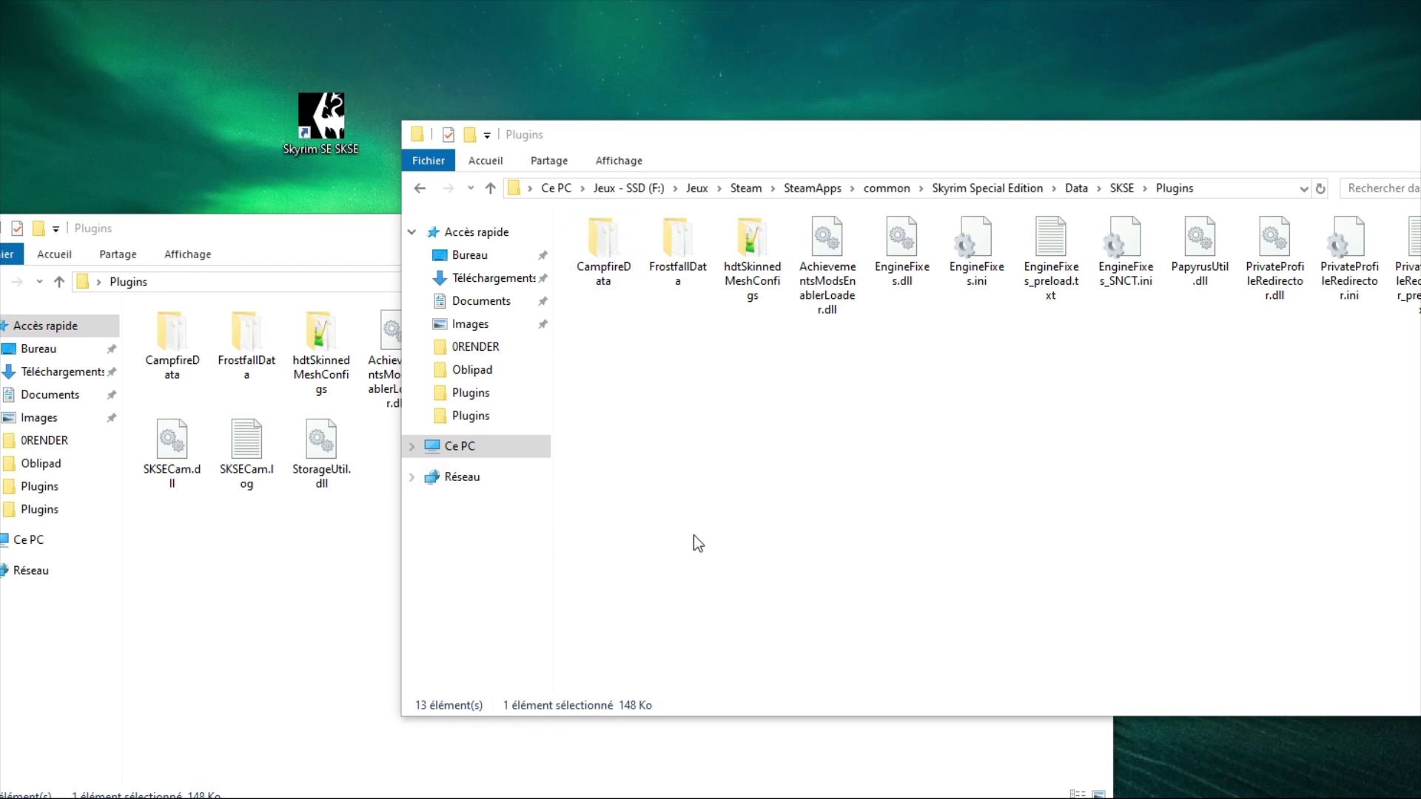
- Remove SimplyKnock.dll from the game's SKSE Plugins folder, and return to the desktop Plugins folder
click(287, 244)
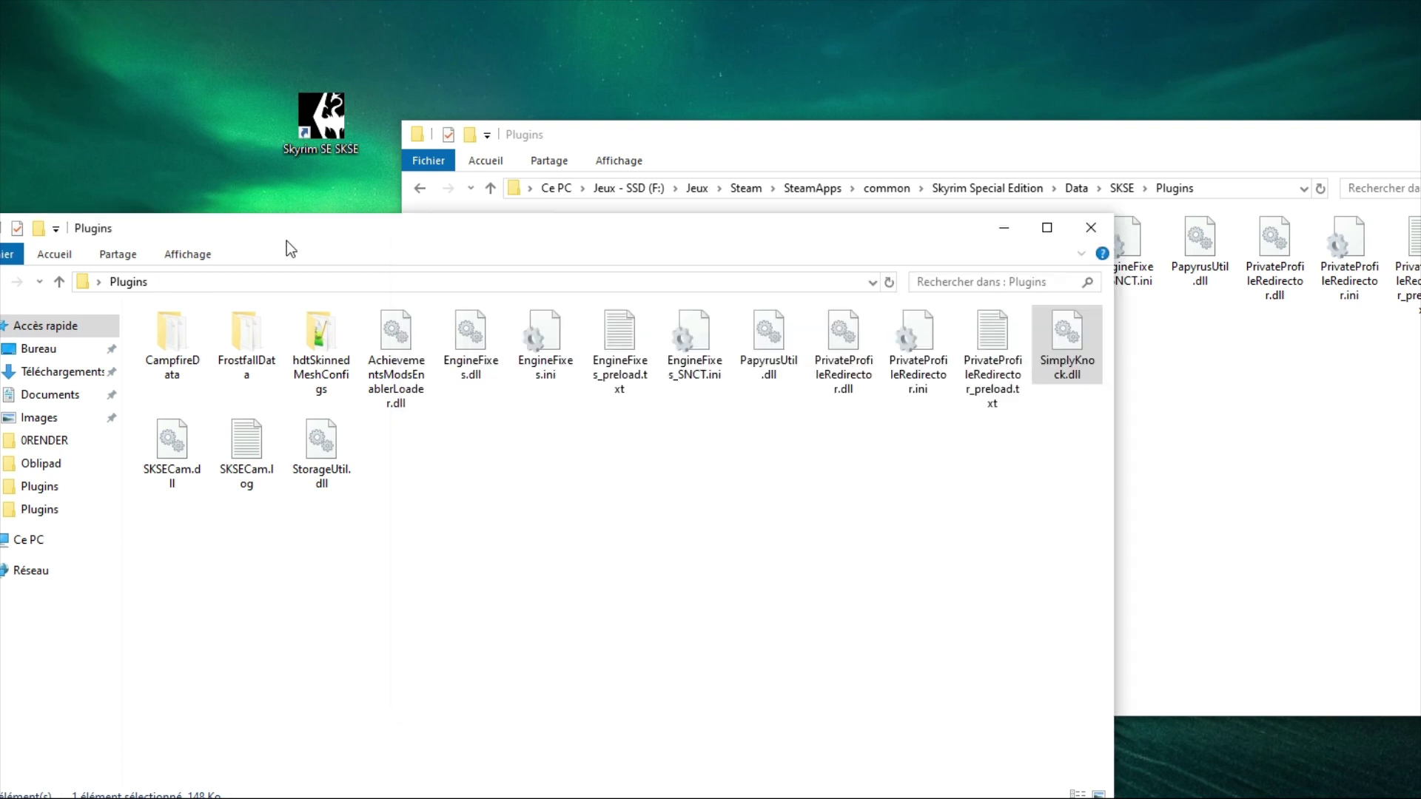
click(1403, 333)
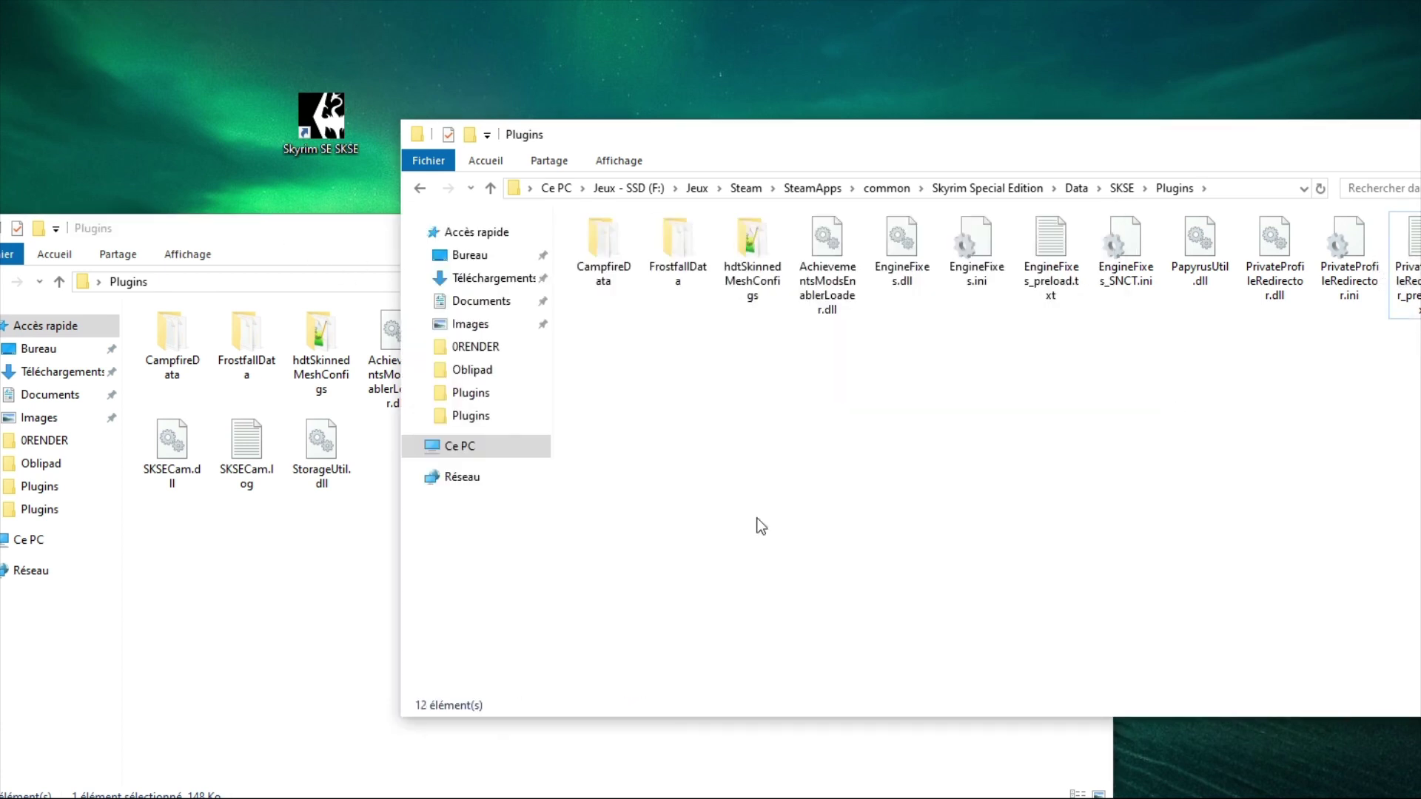
click(306, 616)
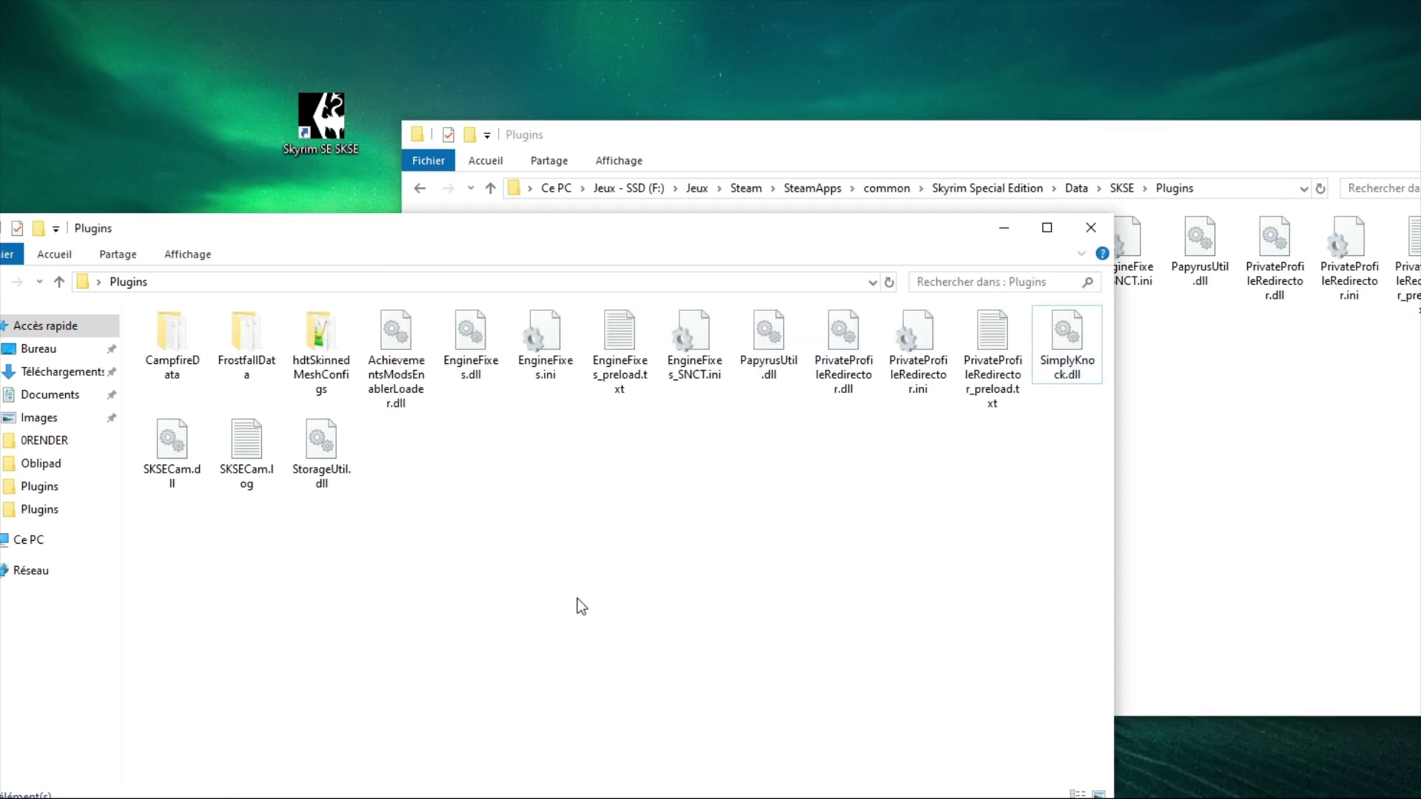
- Copy SKSECam.dll, SKSECam.log and StorageUtil.dll into the game's SKSE Plugins folder, and launch Skyrim SE SKSE to test them
drag(415, 495, 167, 441)
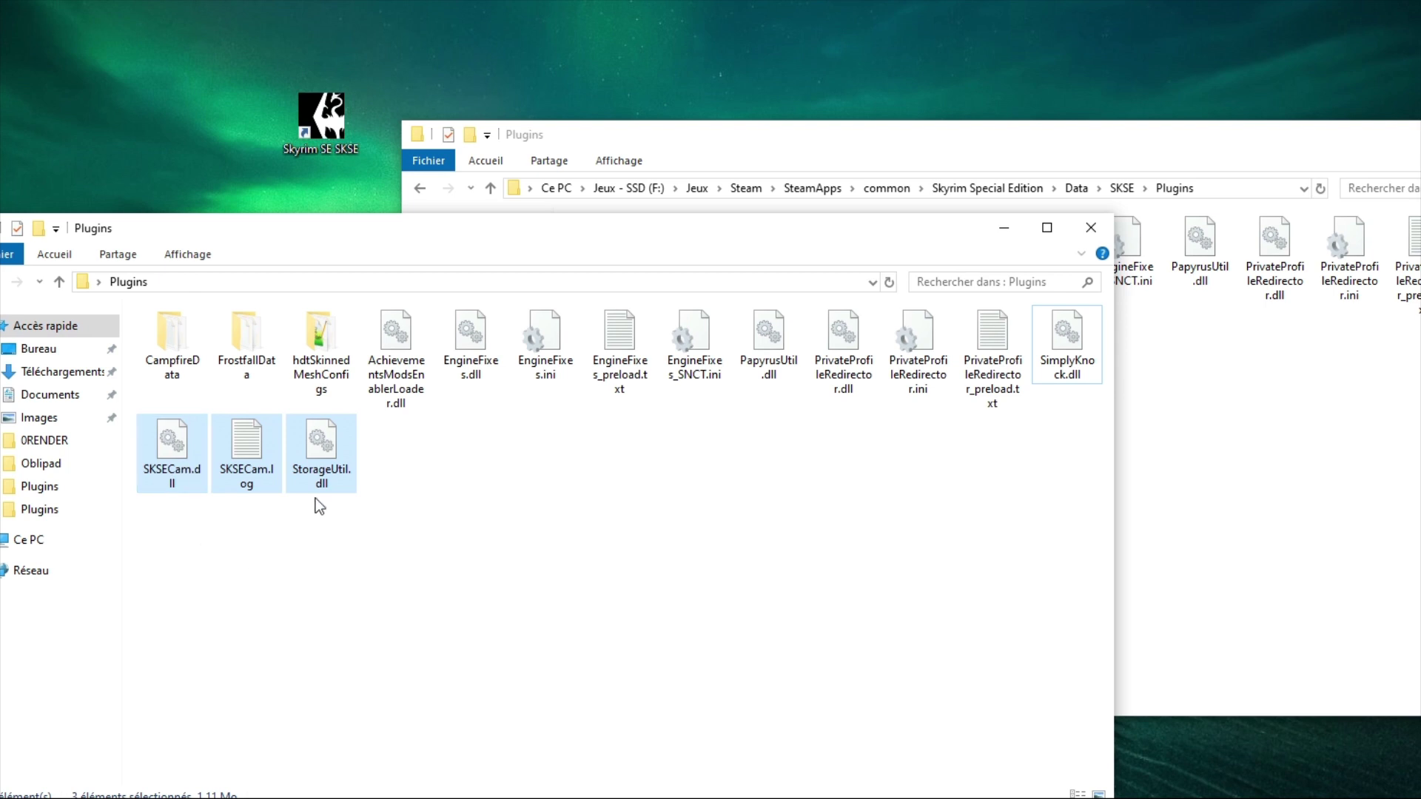
drag(184, 451, 1328, 457)
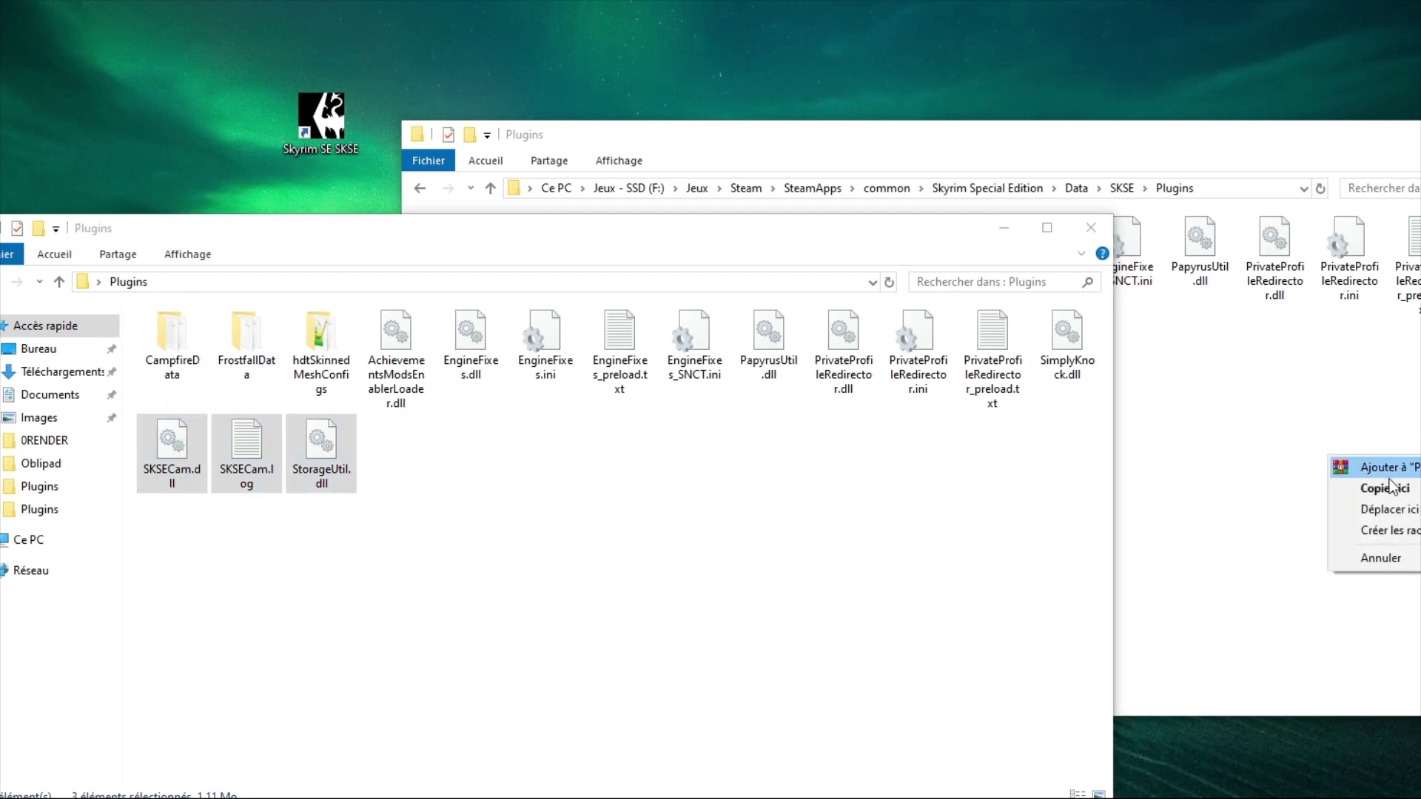
click(1362, 486)
click(620, 553)
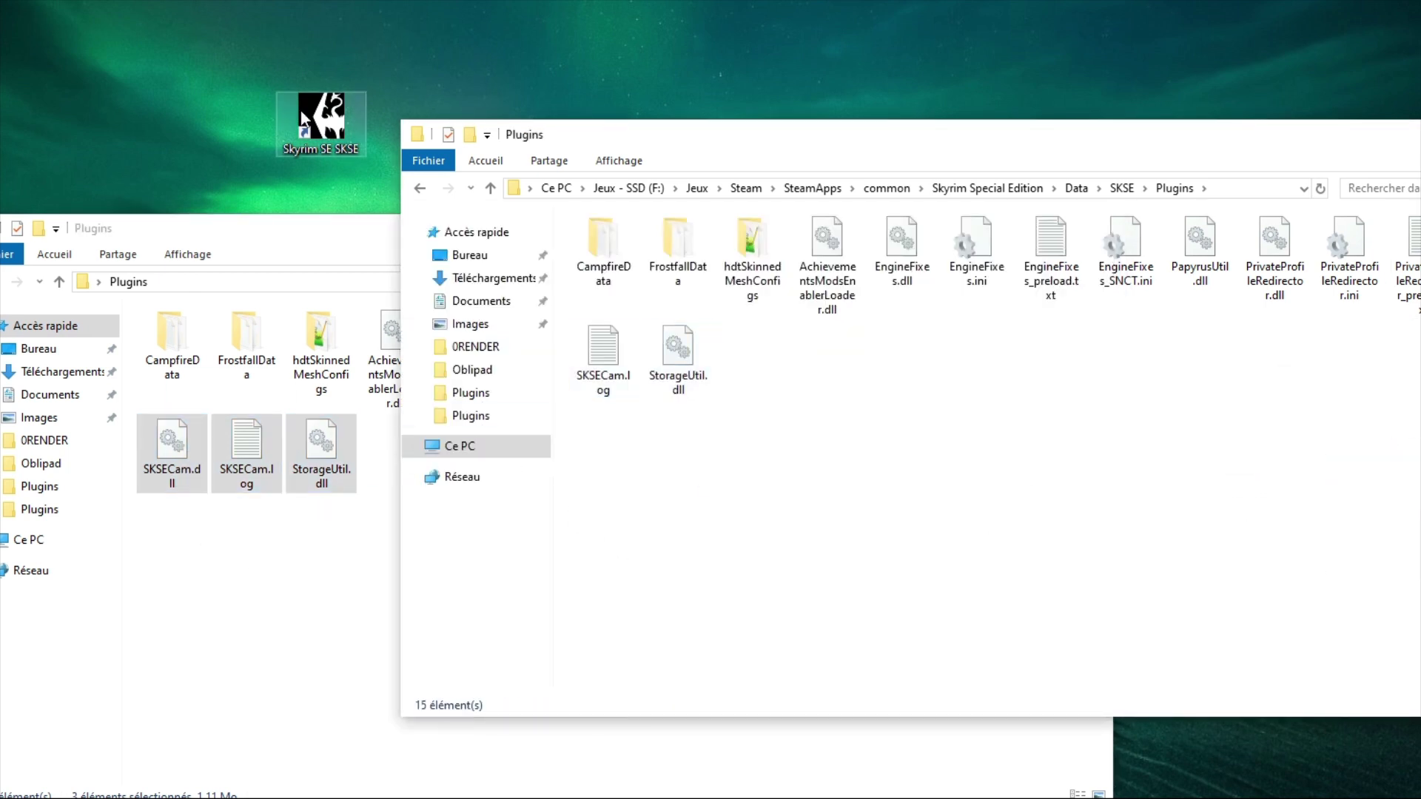
double_click(320, 122)
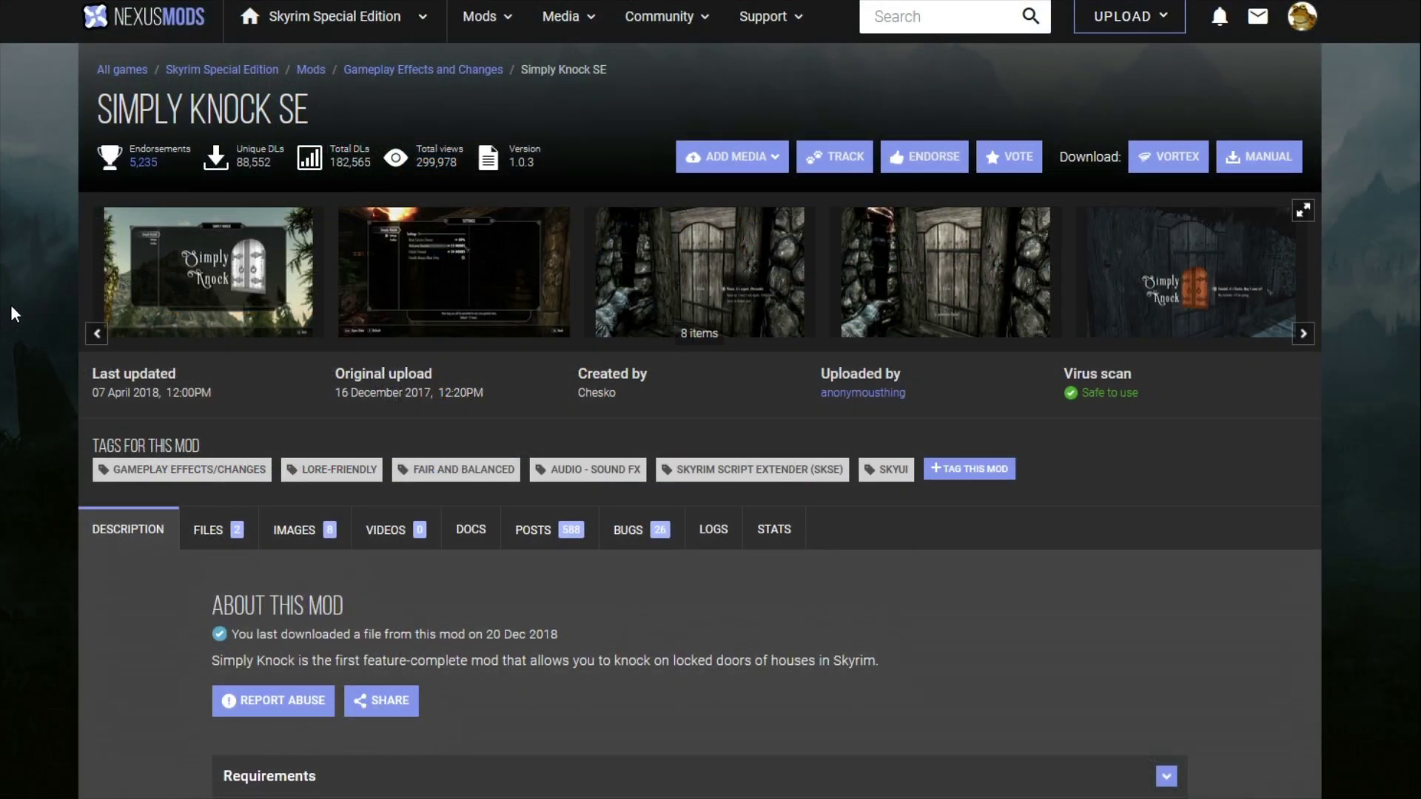
- Check the last update date and the description on the Simply Knock SE page of Nexus Mods
scroll(15, 296, down, 2)
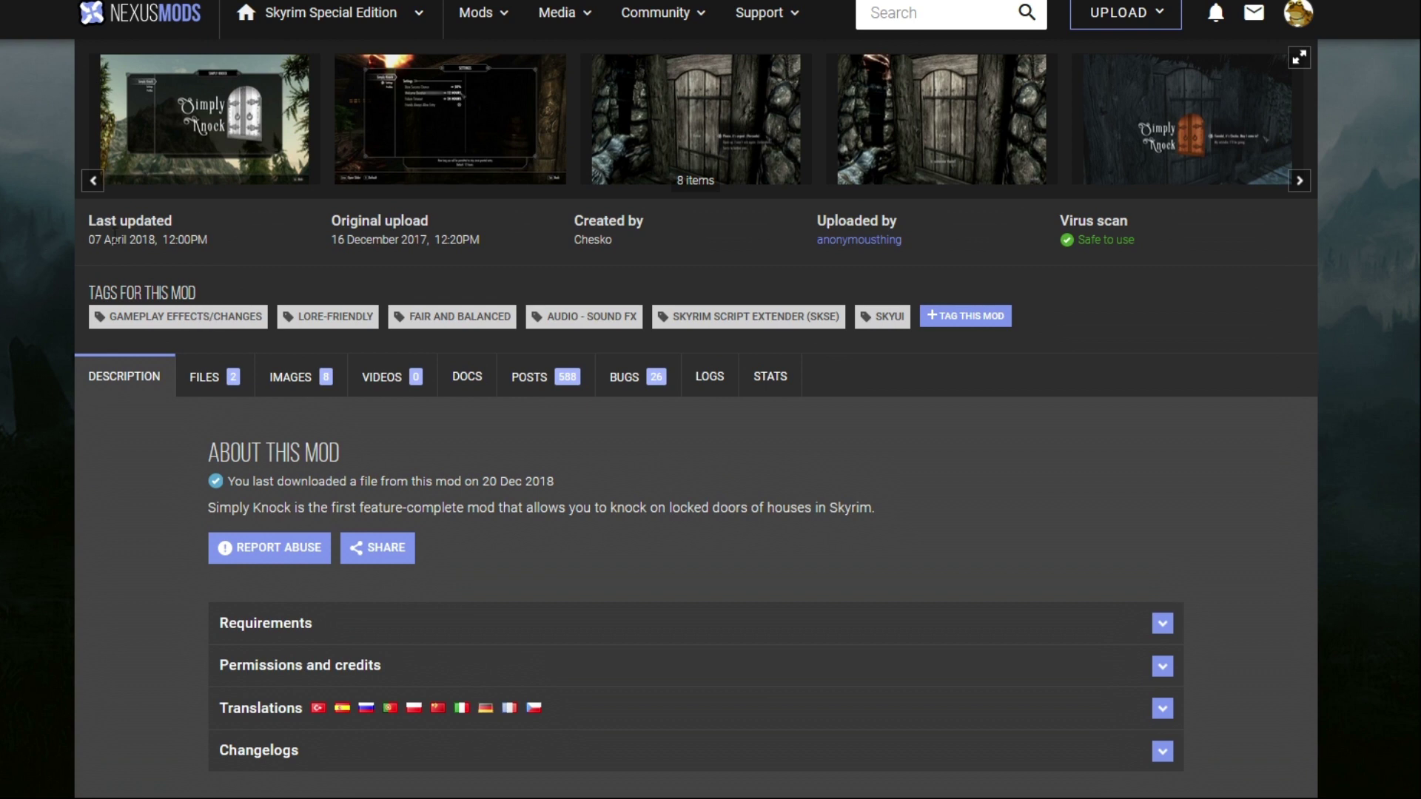
drag(97, 241, 180, 241)
click(215, 233)
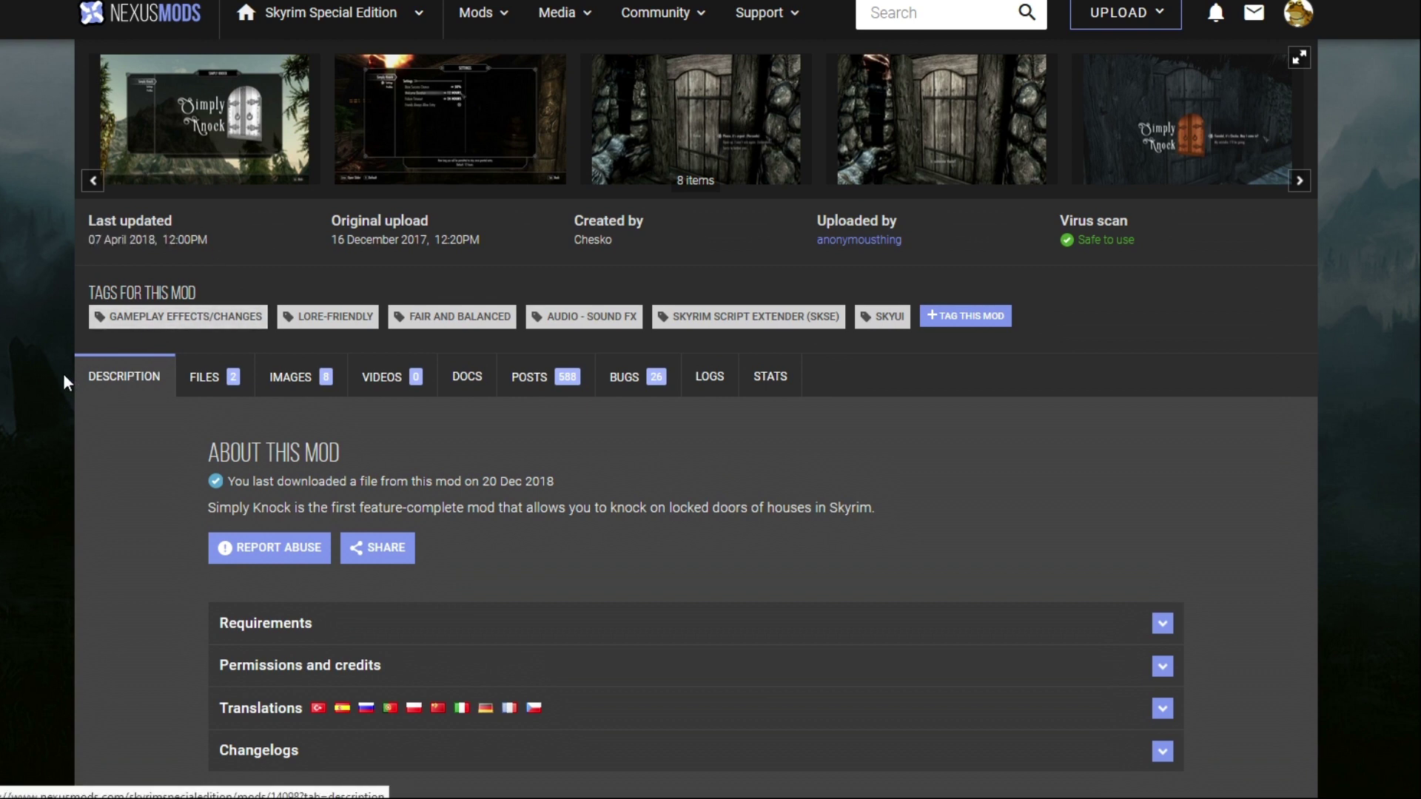
scroll(90, 362, down, 1)
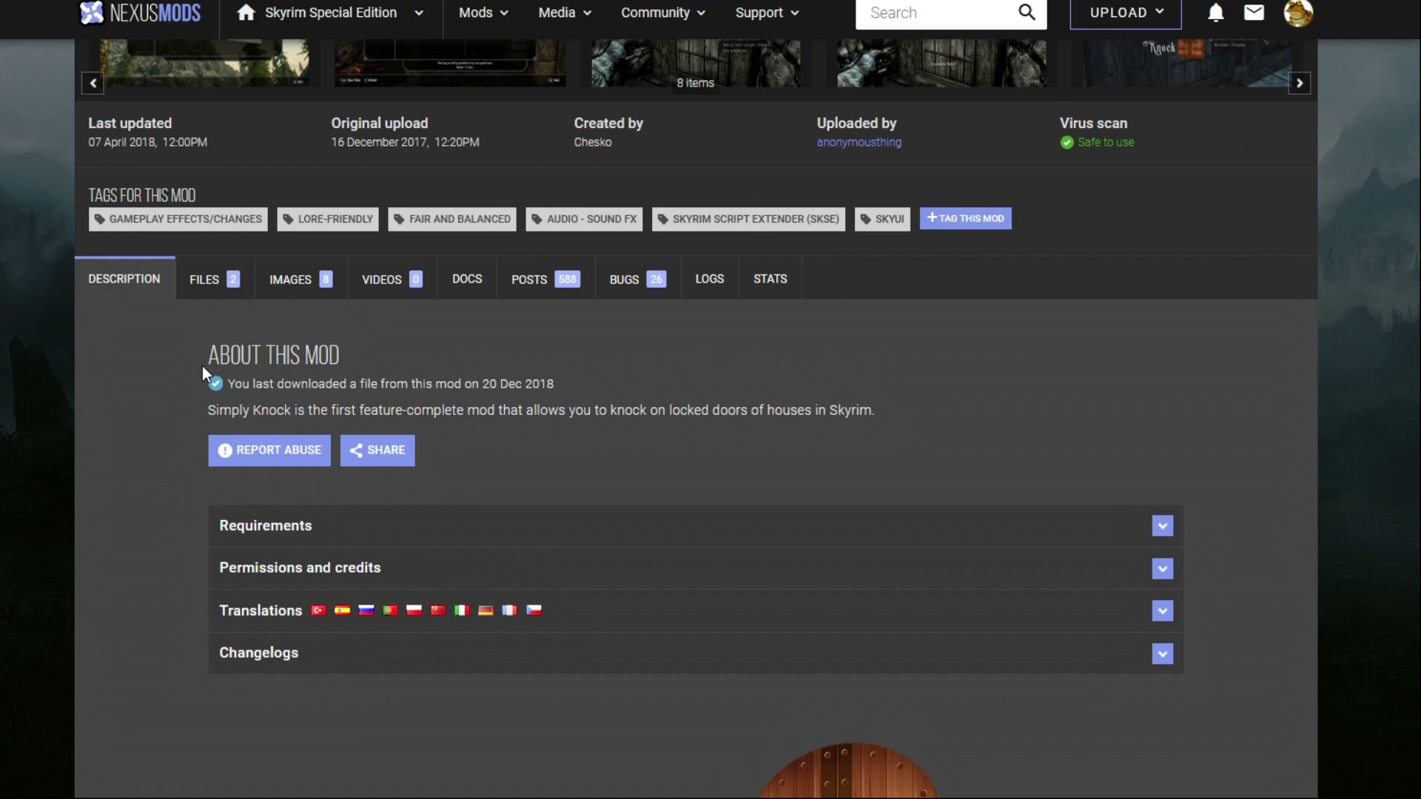
scroll(201, 373, down, 1)
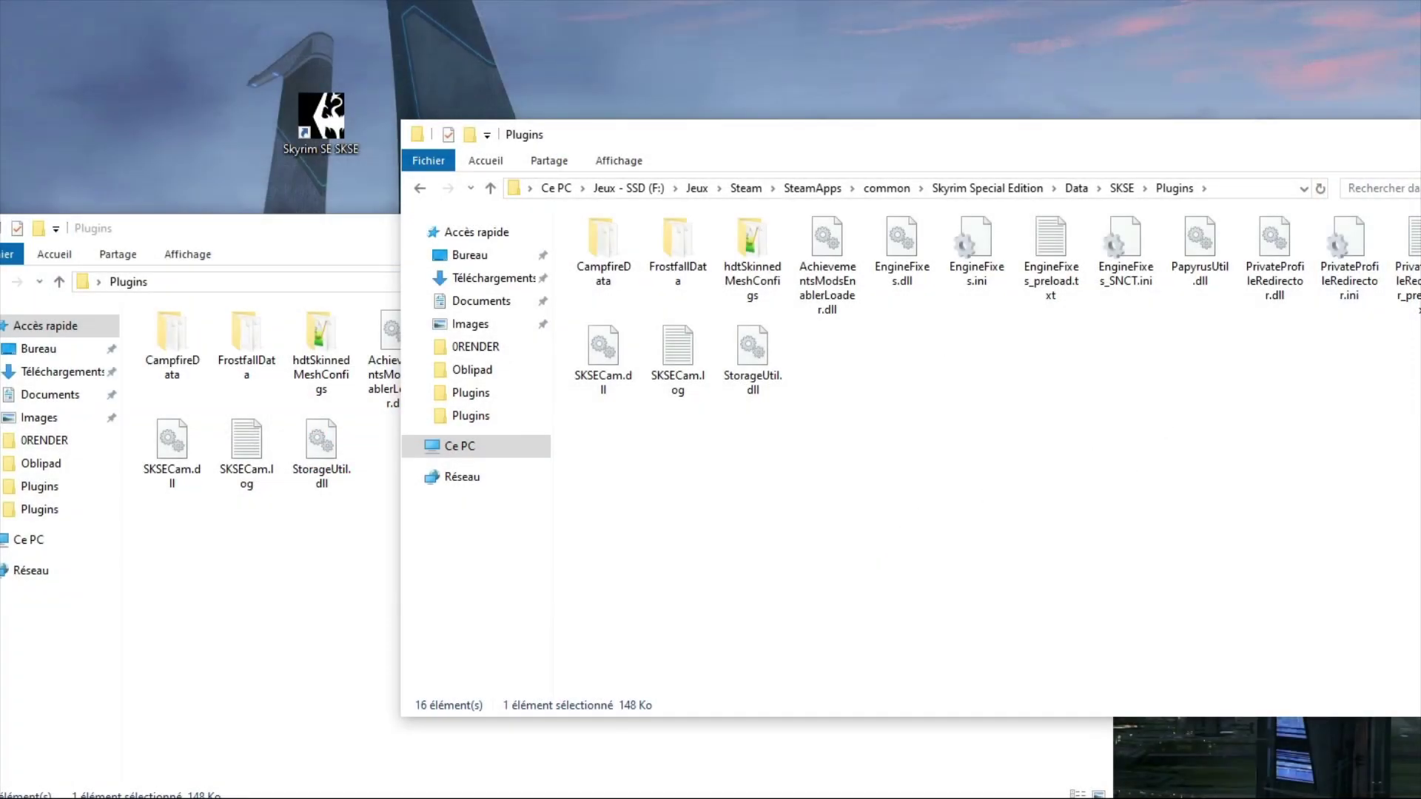
- Reposition the game's SKSE Plugins window so that SimplyKnock.dll is fully in view
drag(1131, 157, 836, 188)
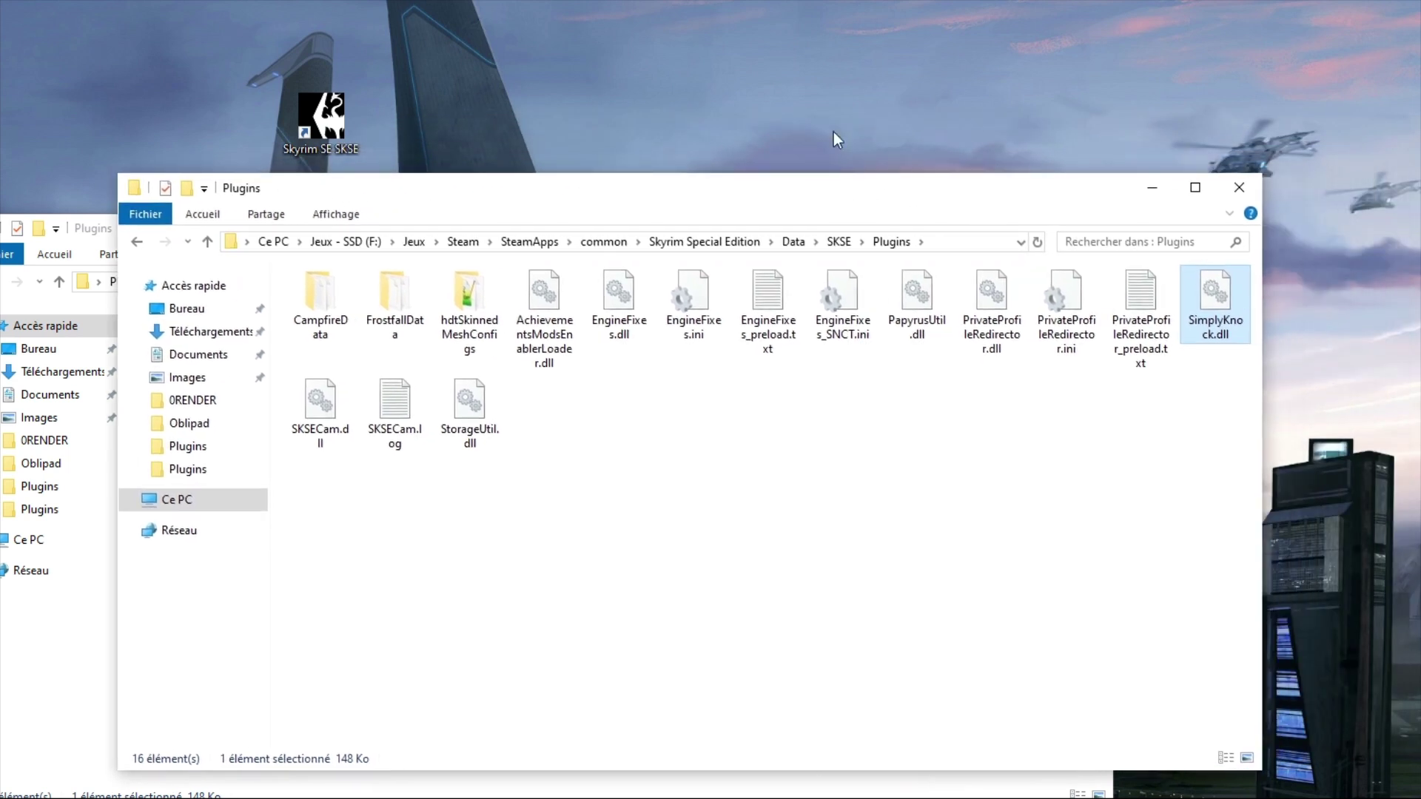